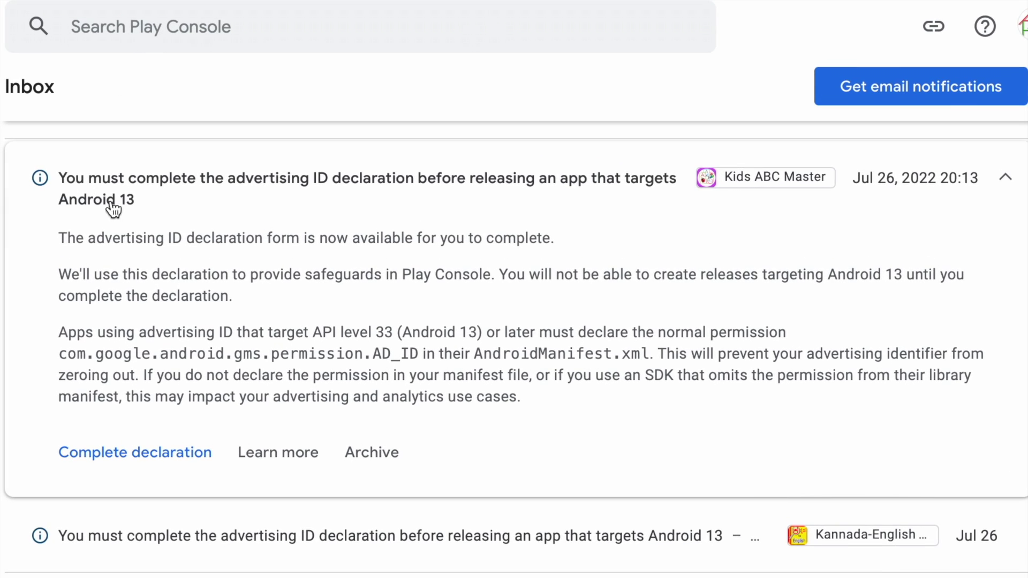
# Read the title of the Kids ABC Master advertising ID message in the Inbox.
pyautogui.moveTo(140, 209); pyautogui.dragTo(57, 178)
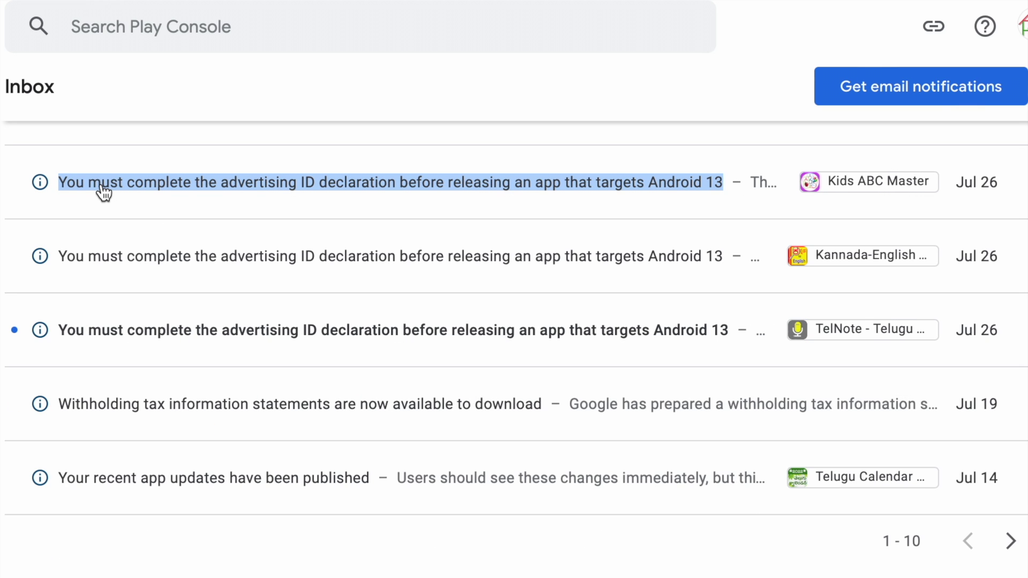
pyautogui.click(103, 192)
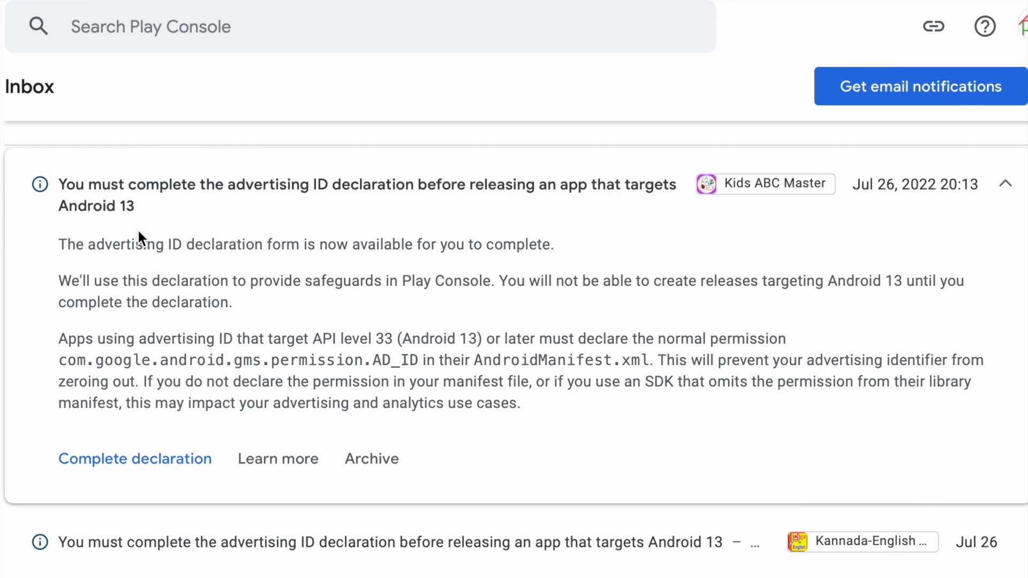
pyautogui.moveTo(135, 203); pyautogui.dragTo(63, 177)
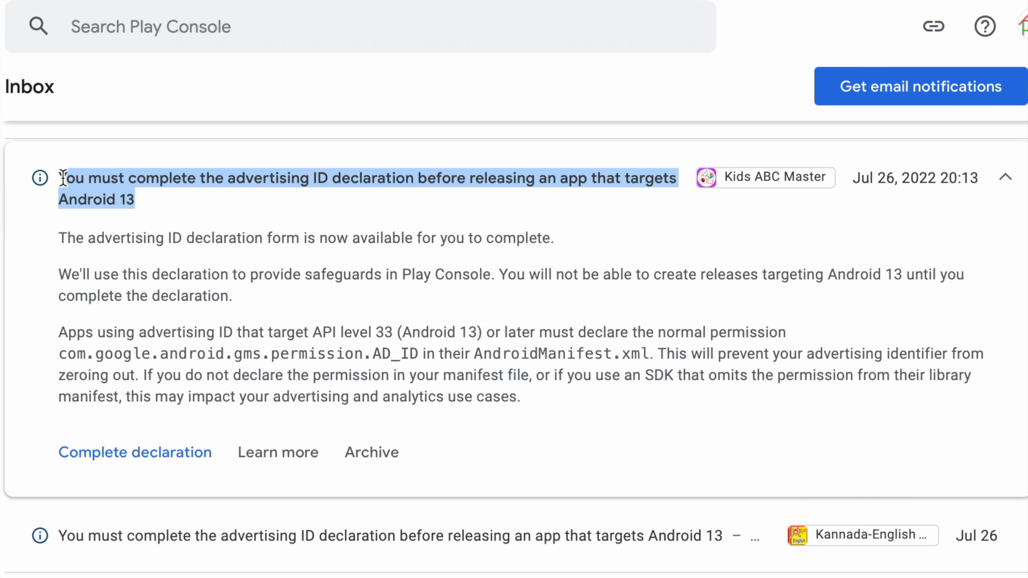
pyautogui.click(72, 227)
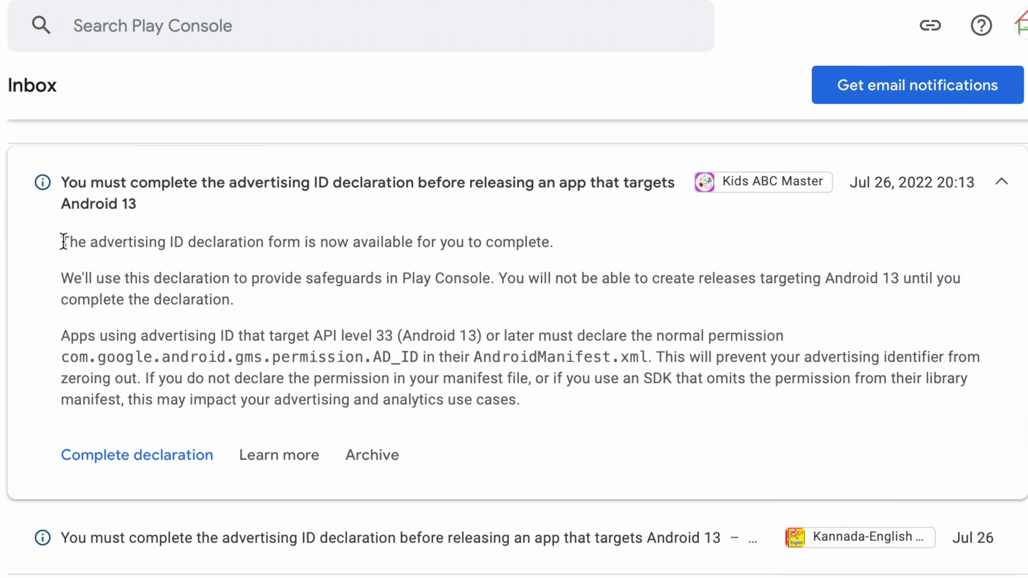
# Review the declaration-form and AD_ID permission paragraphs, then go to All apps.
pyautogui.moveTo(62, 241); pyautogui.dragTo(527, 252)
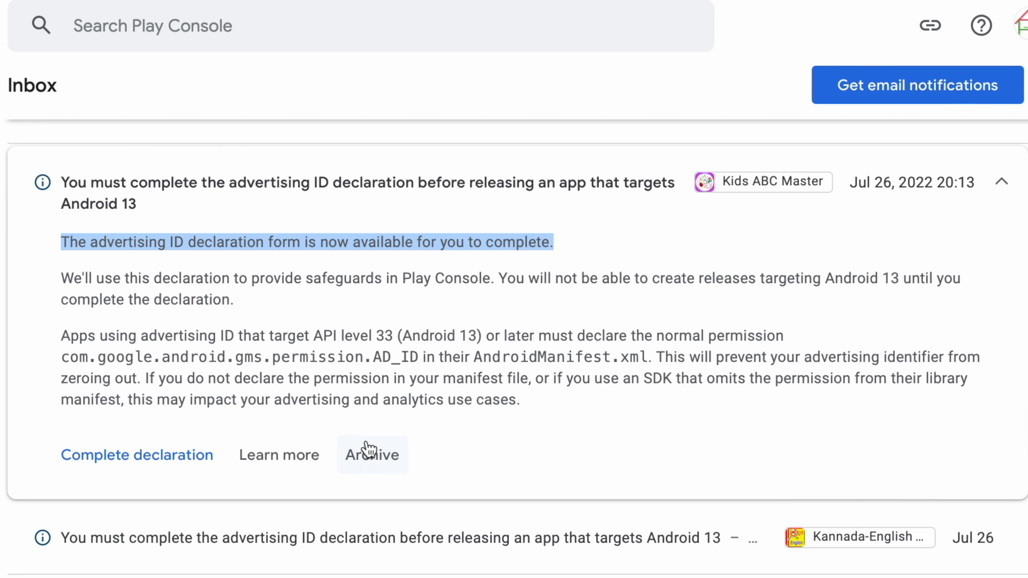
pyautogui.click(306, 312)
pyautogui.moveTo(62, 335); pyautogui.dragTo(654, 355)
pyautogui.click(625, 426)
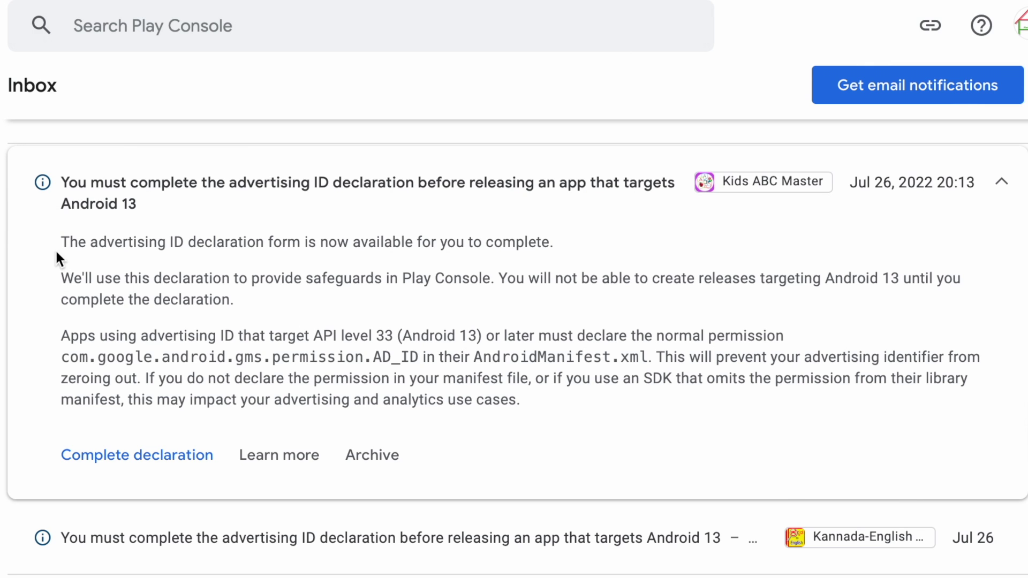
pyautogui.moveTo(60, 242); pyautogui.dragTo(268, 242)
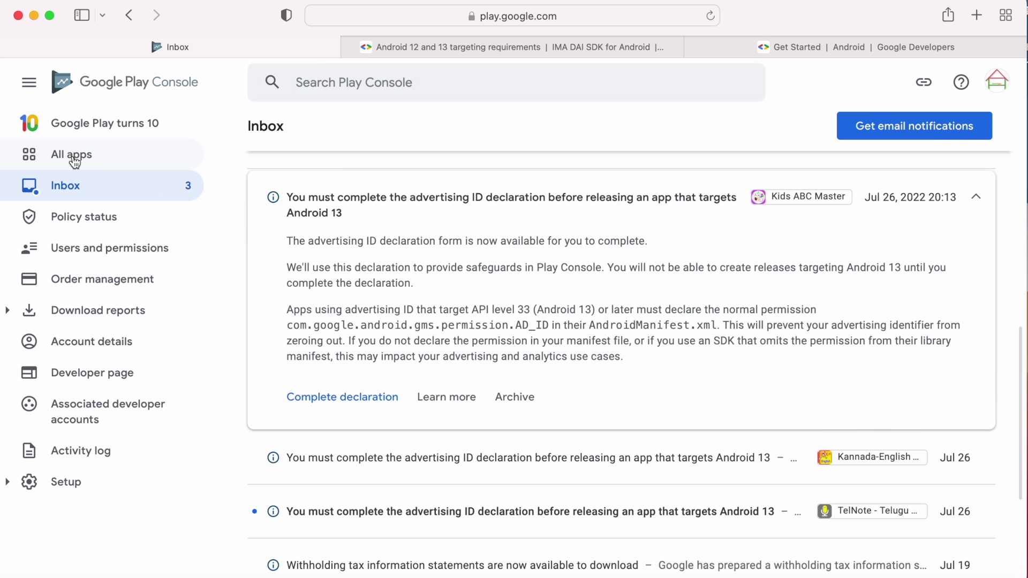
pyautogui.click(74, 158)
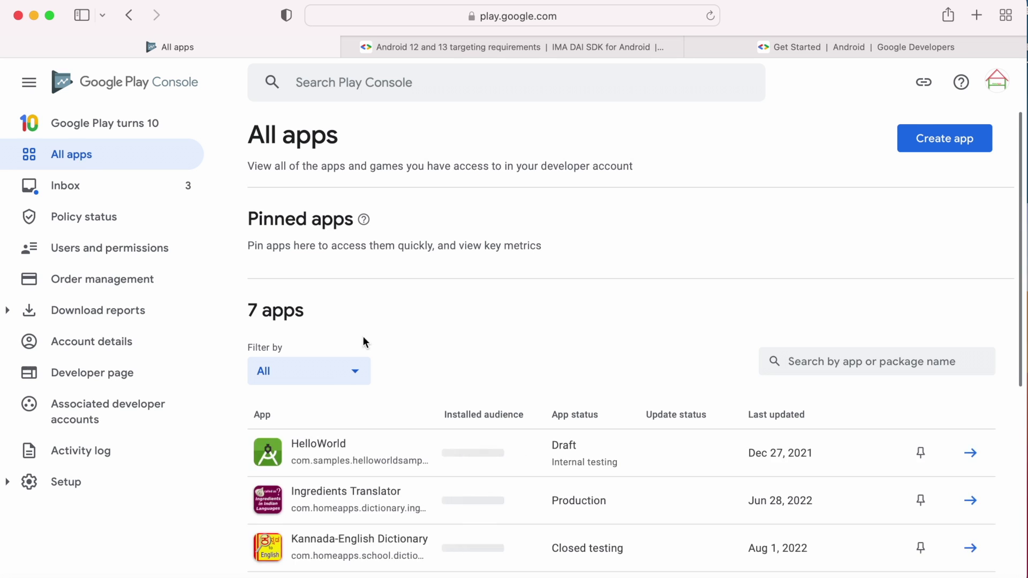
# Open Kids ABC Master's App content page and start the Advertising ID declaration.
pyautogui.scroll(-5, 393, 367)
pyautogui.click(324, 317)
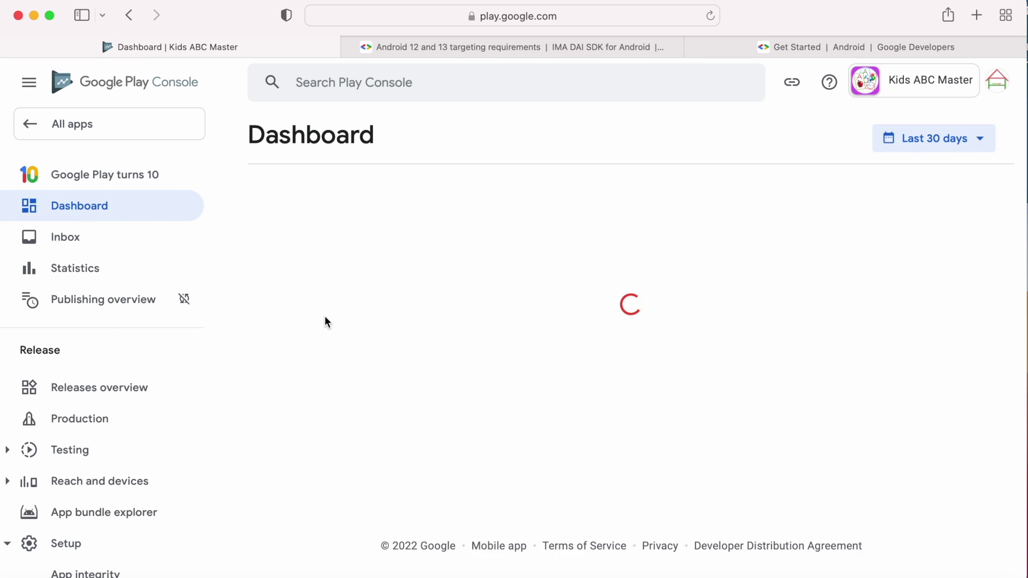
pyautogui.scroll(-10, 69, 440)
pyautogui.scroll(-5, 69, 440)
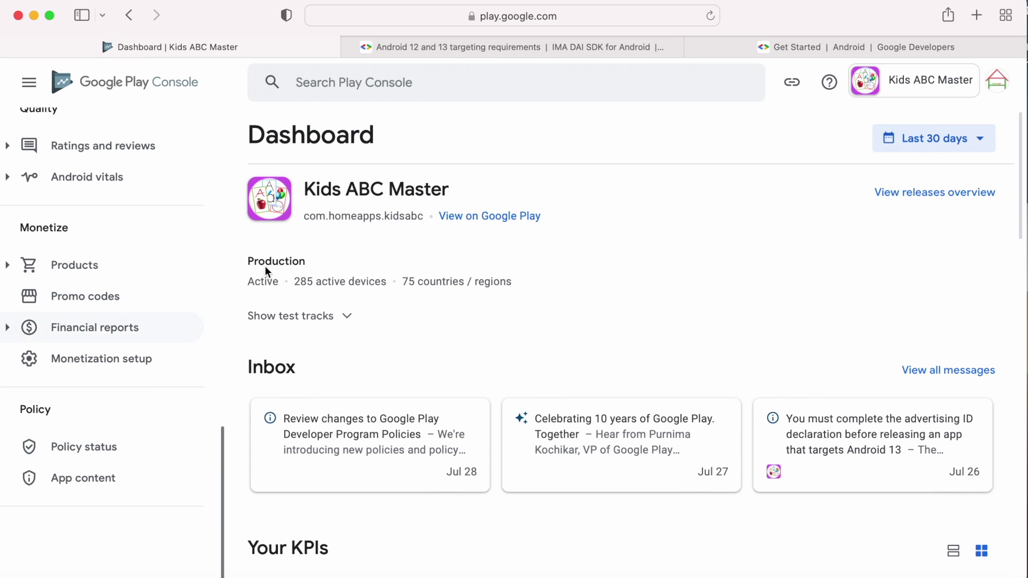
pyautogui.click(71, 484)
pyautogui.moveTo(249, 219); pyautogui.dragTo(328, 323)
pyautogui.click(344, 357)
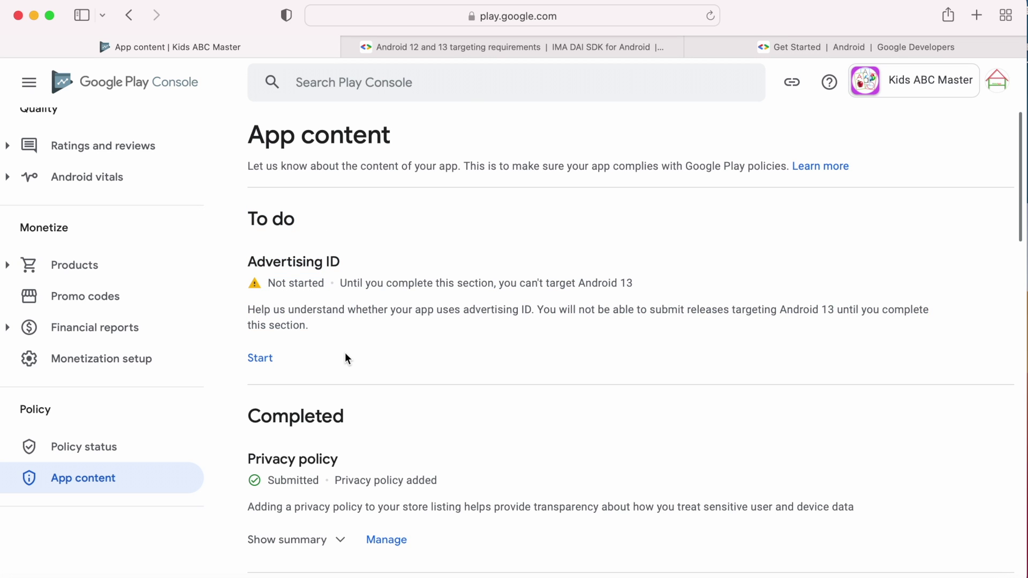
pyautogui.click(261, 359)
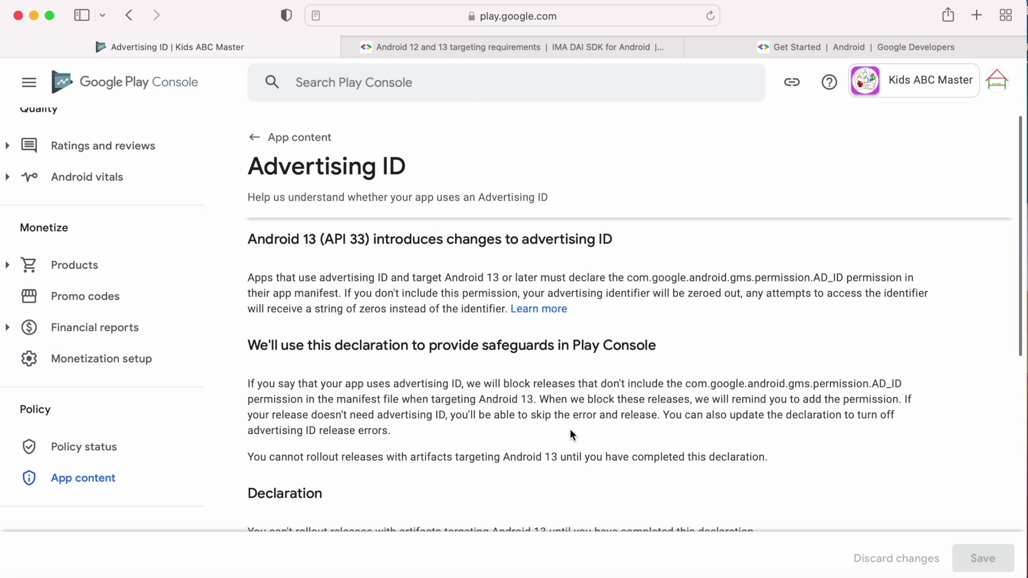
# Answer No to using advertising ID, save, and return to App content.
pyautogui.scroll(-5, 570, 433)
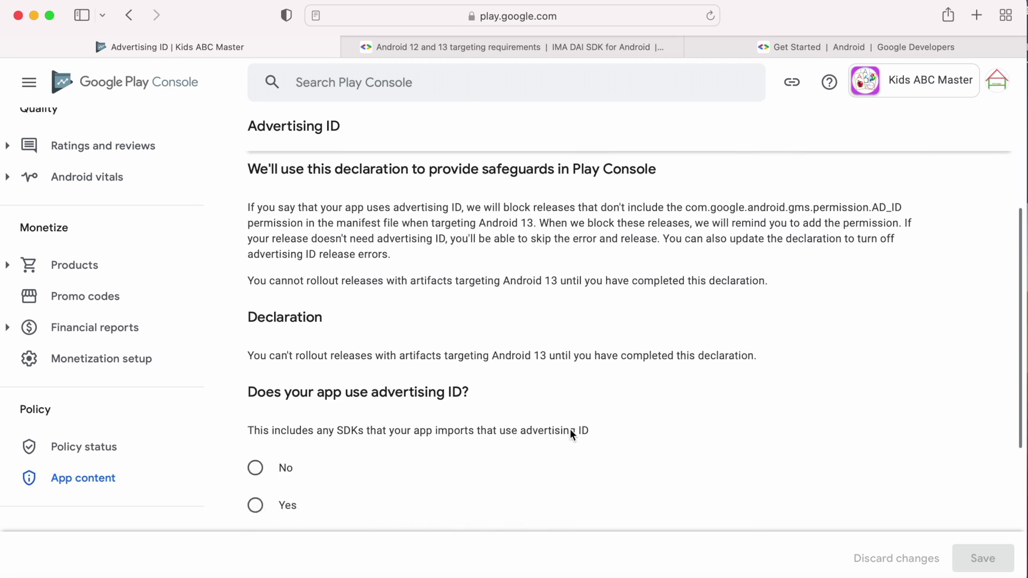
pyautogui.scroll(-1, 570, 429)
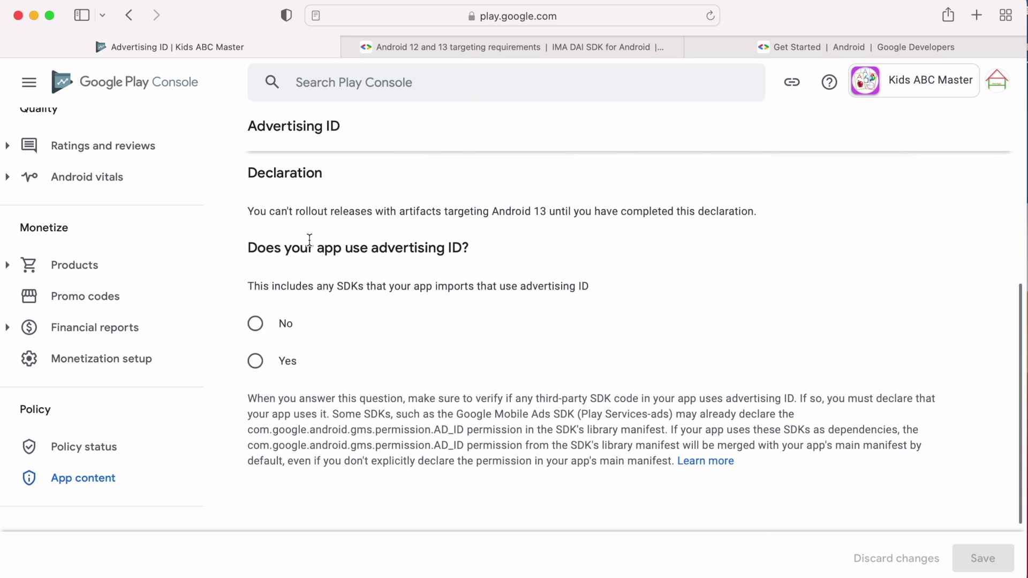
pyautogui.moveTo(248, 248); pyautogui.dragTo(478, 241)
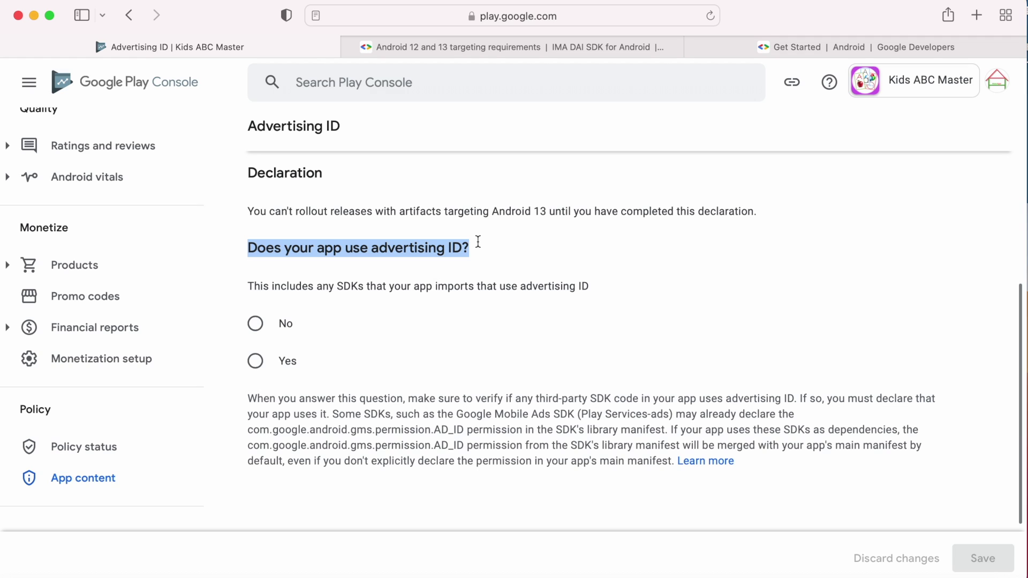
pyautogui.click(493, 252)
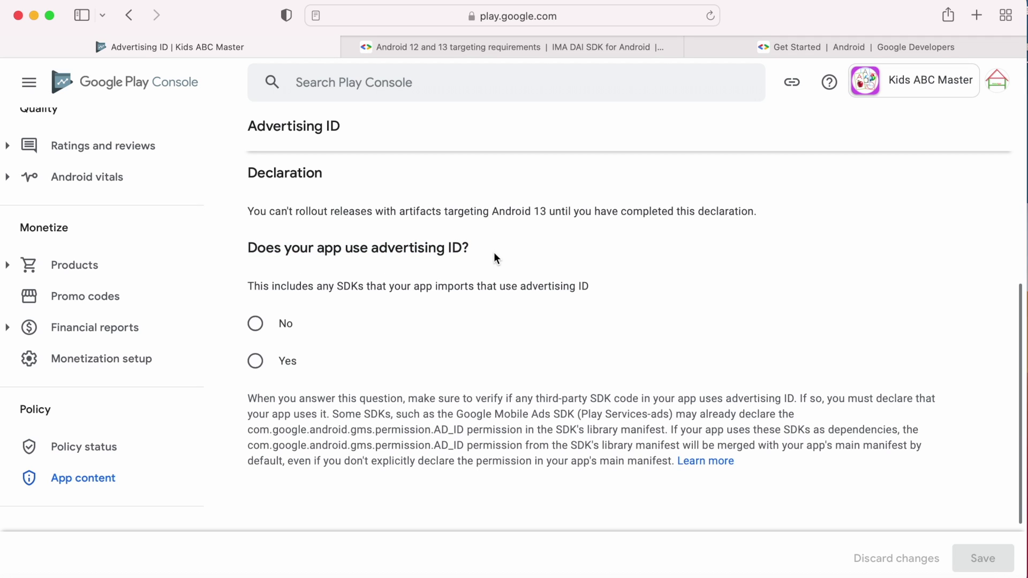
pyautogui.moveTo(316, 287); pyautogui.dragTo(474, 287)
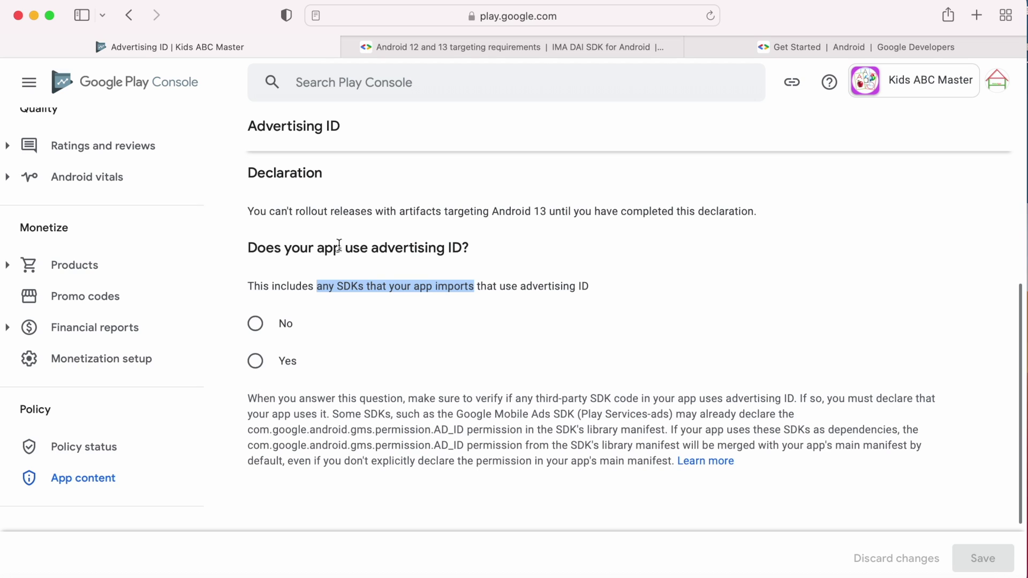
pyautogui.click(389, 279)
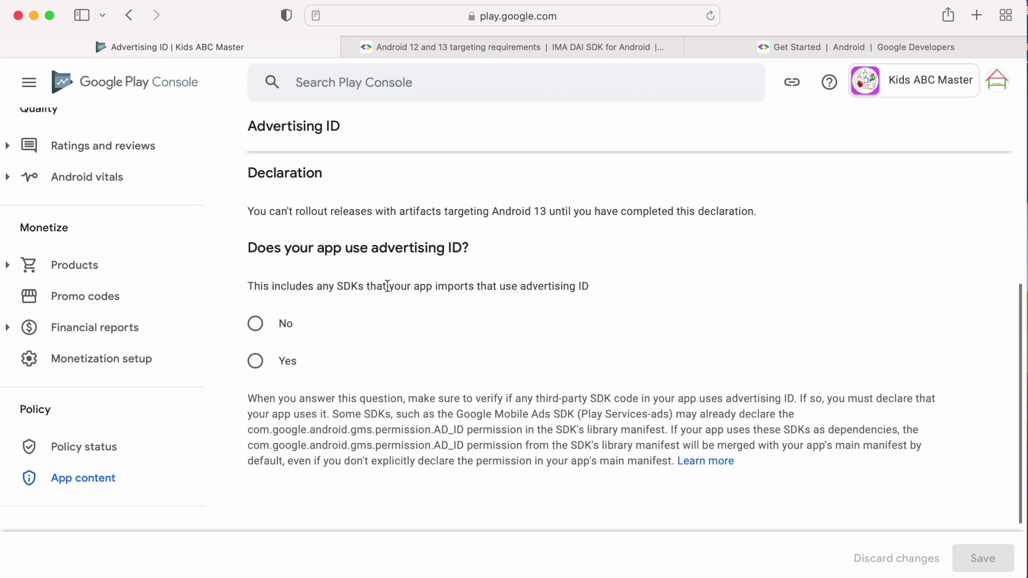
pyautogui.click(259, 331)
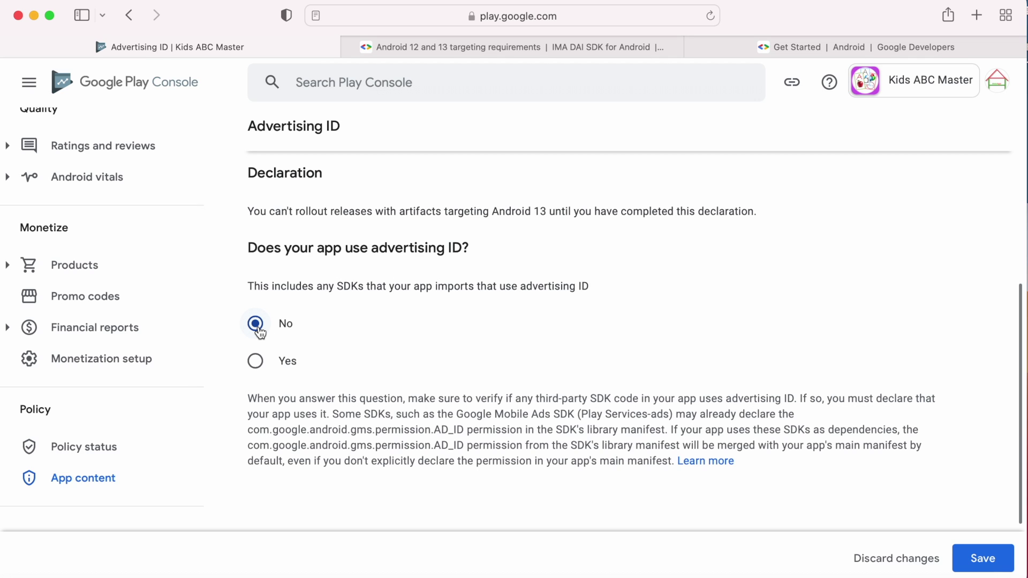
pyautogui.click(982, 557)
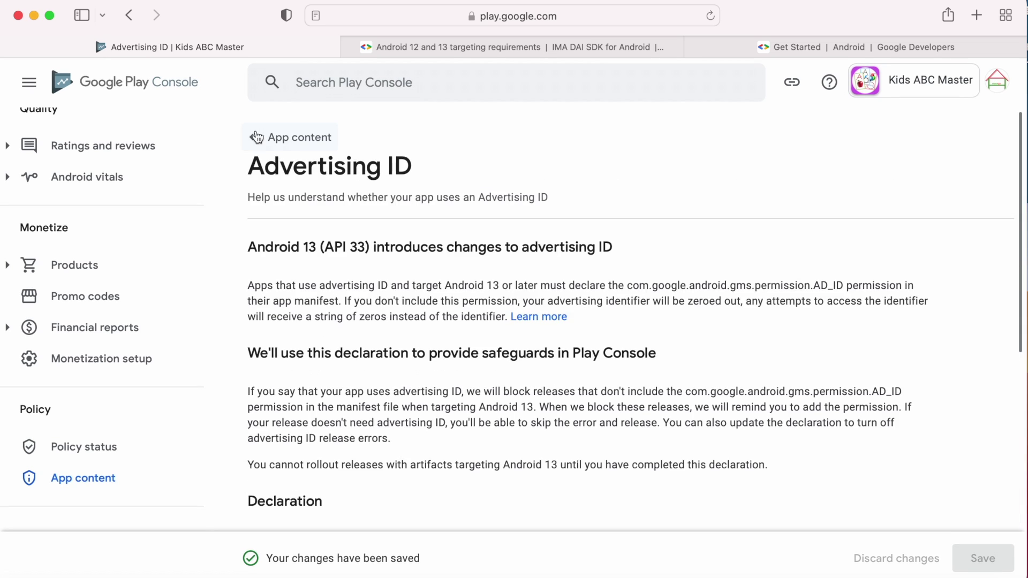
pyautogui.click(257, 138)
# Open TelNote - Telugu Voice Typing and check its store listing's Contains ads label.
pyautogui.scroll(10, 121, 150)
pyautogui.click(54, 128)
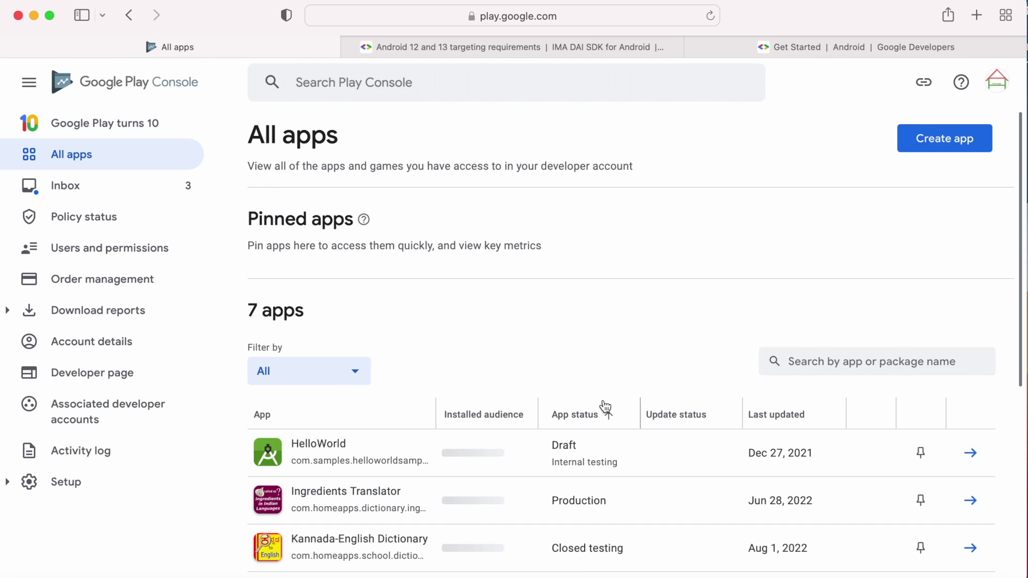
pyautogui.scroll(-5, 605, 407)
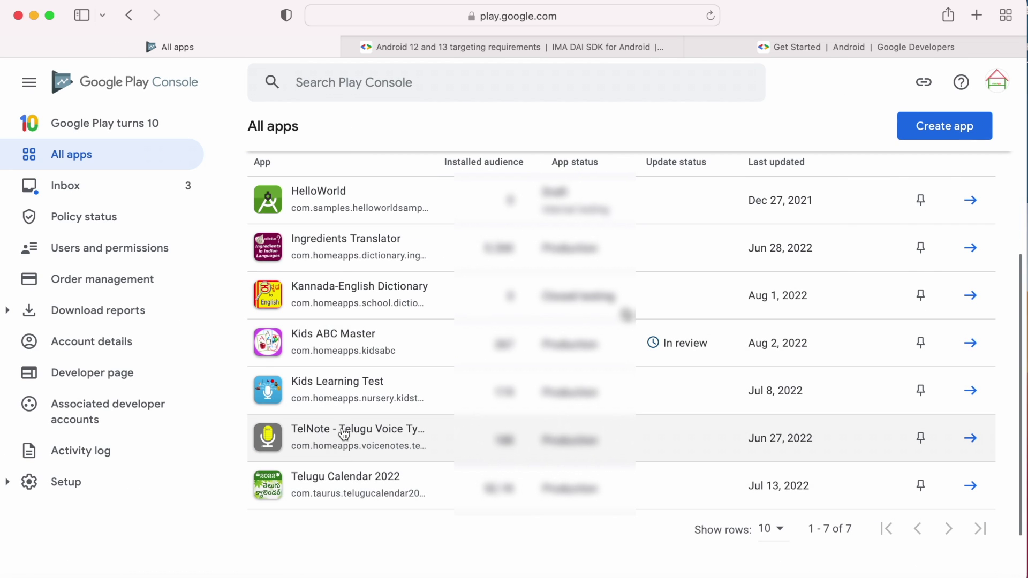
pyautogui.click(343, 433)
pyautogui.click(545, 218)
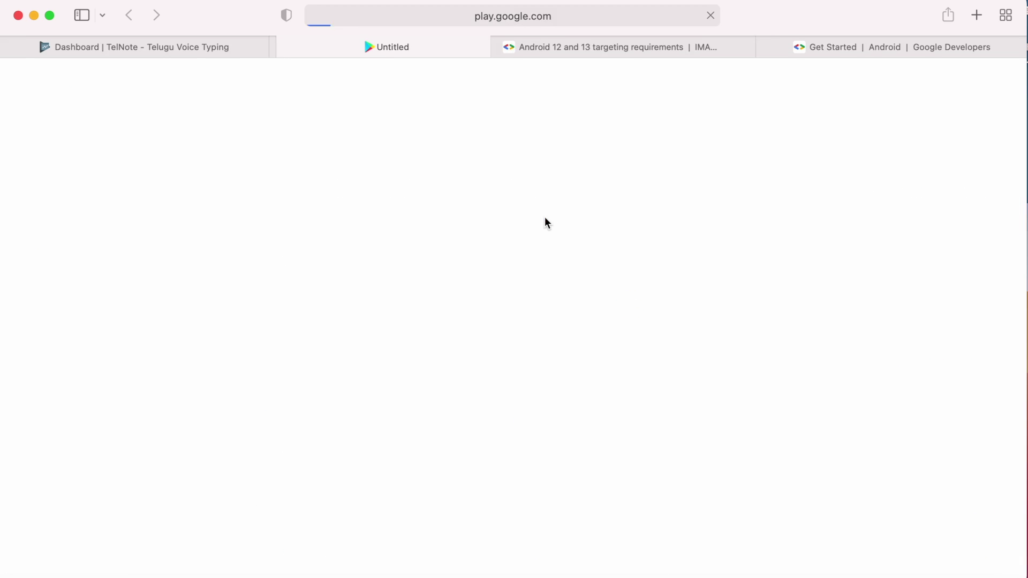
pyautogui.moveTo(111, 411); pyautogui.dragTo(54, 414)
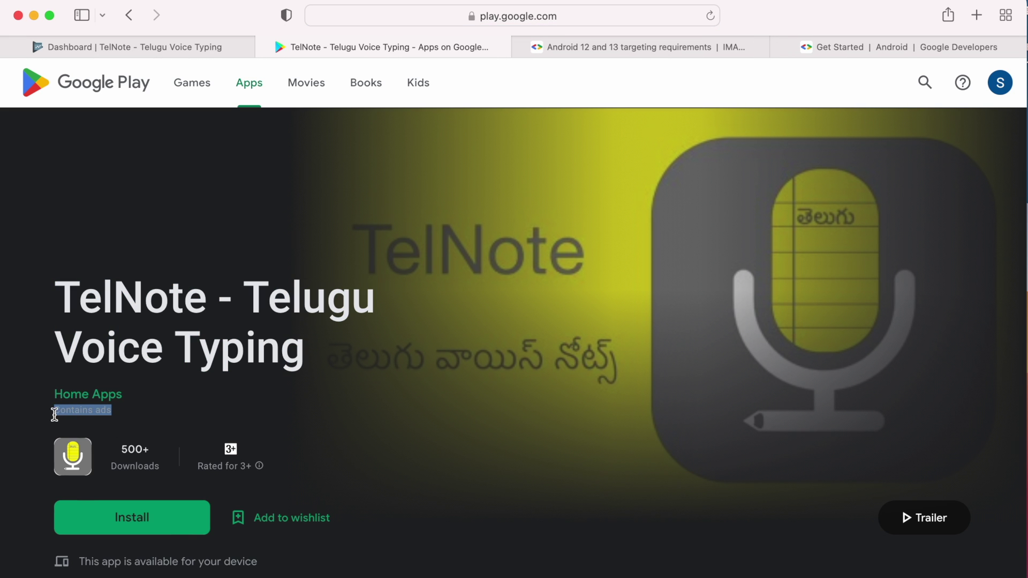
pyautogui.click(54, 415)
pyautogui.click(265, 50)
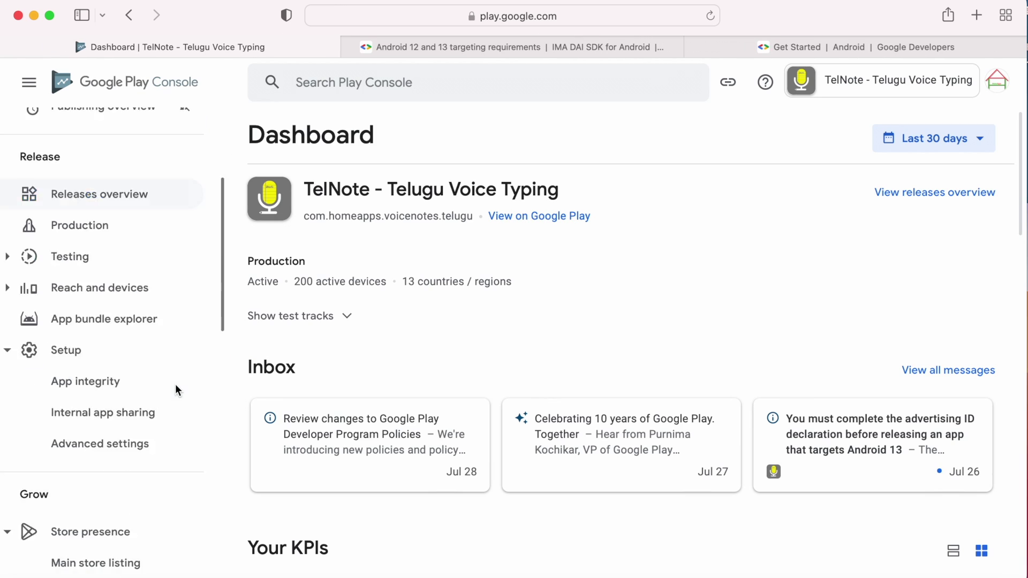
# Start TelNote's Advertising ID declaration from its App content page.
pyautogui.scroll(-10, 128, 429)
pyautogui.click(79, 485)
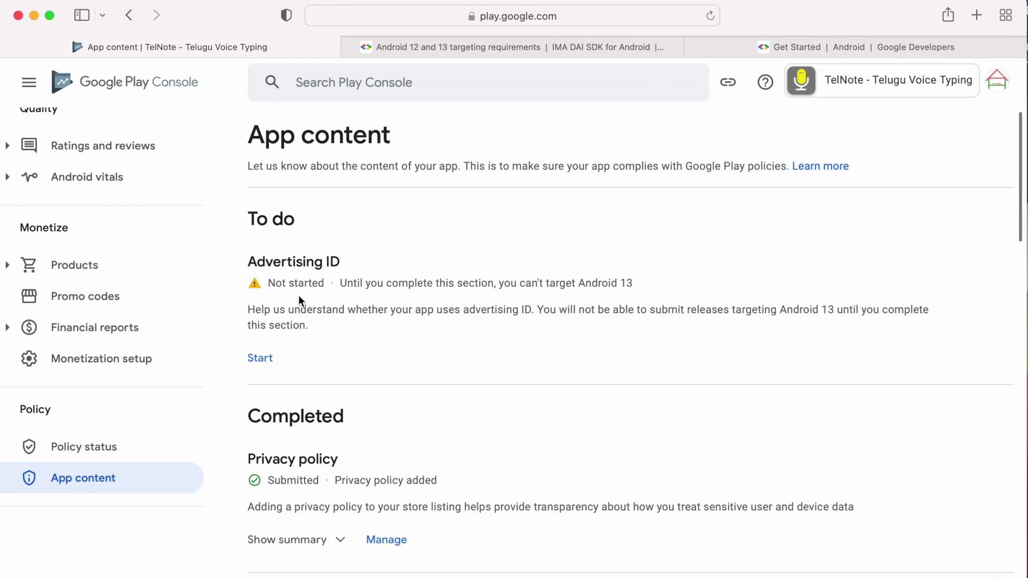
pyautogui.click(262, 361)
pyautogui.scroll(-10, 418, 438)
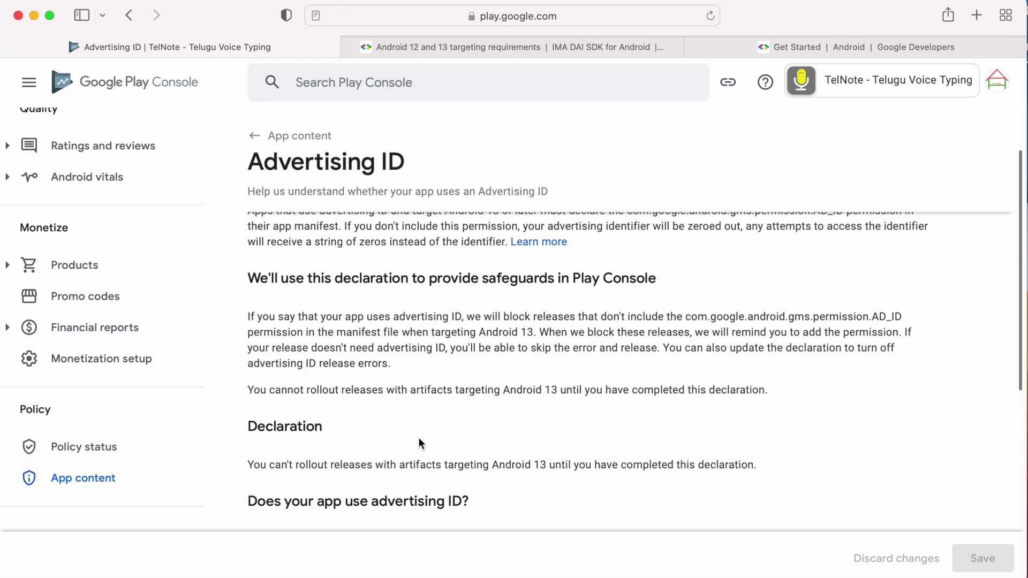
pyautogui.scroll(1, 419, 438)
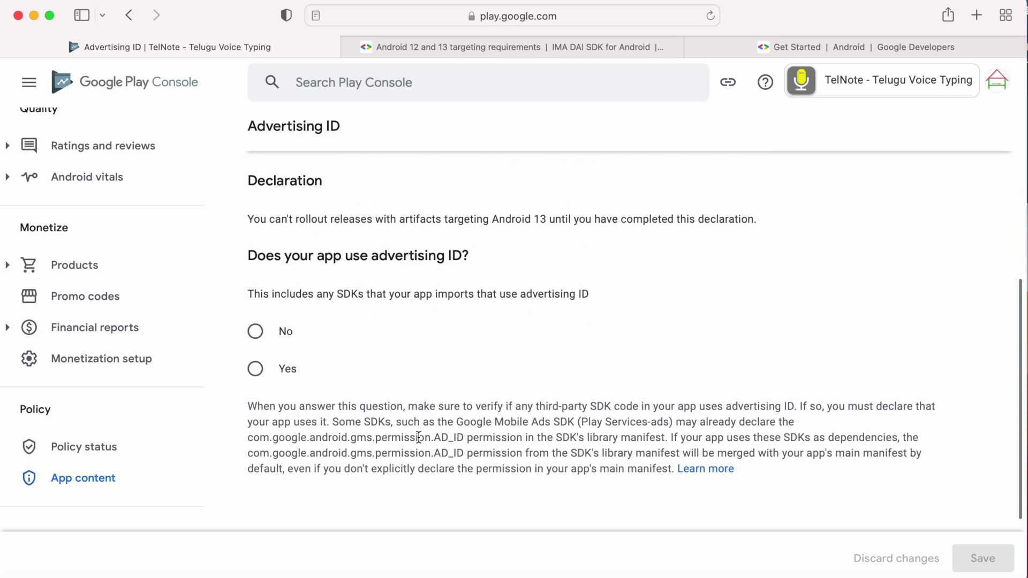
pyautogui.moveTo(457, 422); pyautogui.dragTo(573, 422)
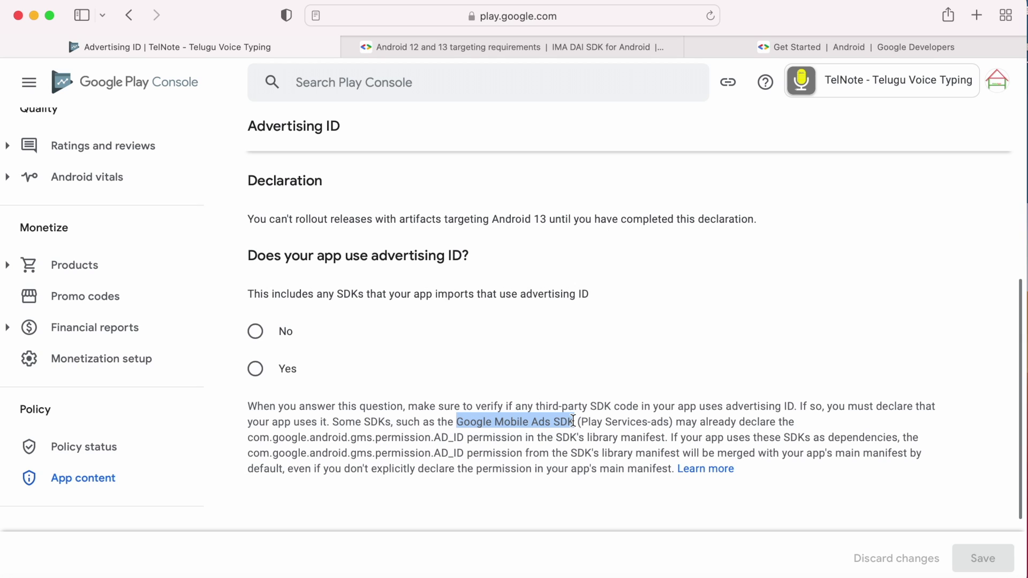
pyautogui.click(559, 436)
pyautogui.moveTo(516, 406); pyautogui.dragTo(597, 400)
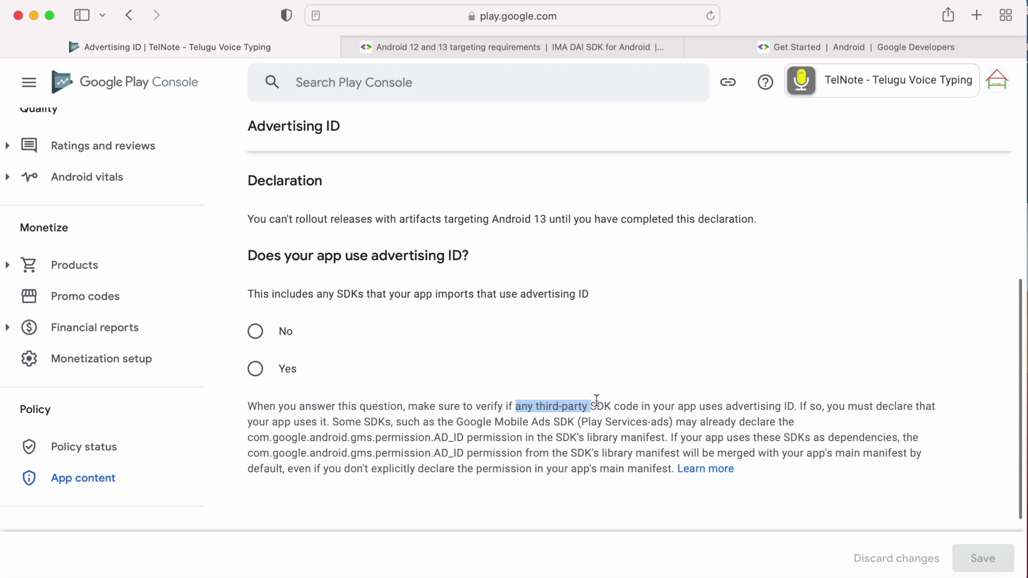
pyautogui.click(474, 451)
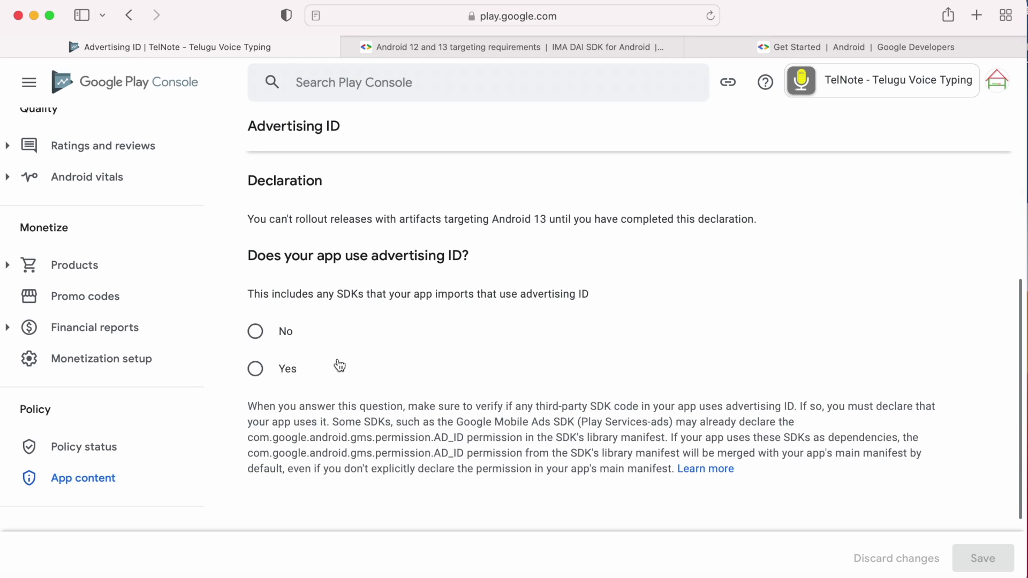
# Answer Yes for TelNote, pick Advertising or marketing as the reason, and save.
pyautogui.click(265, 375)
pyautogui.scroll(-3, 444, 390)
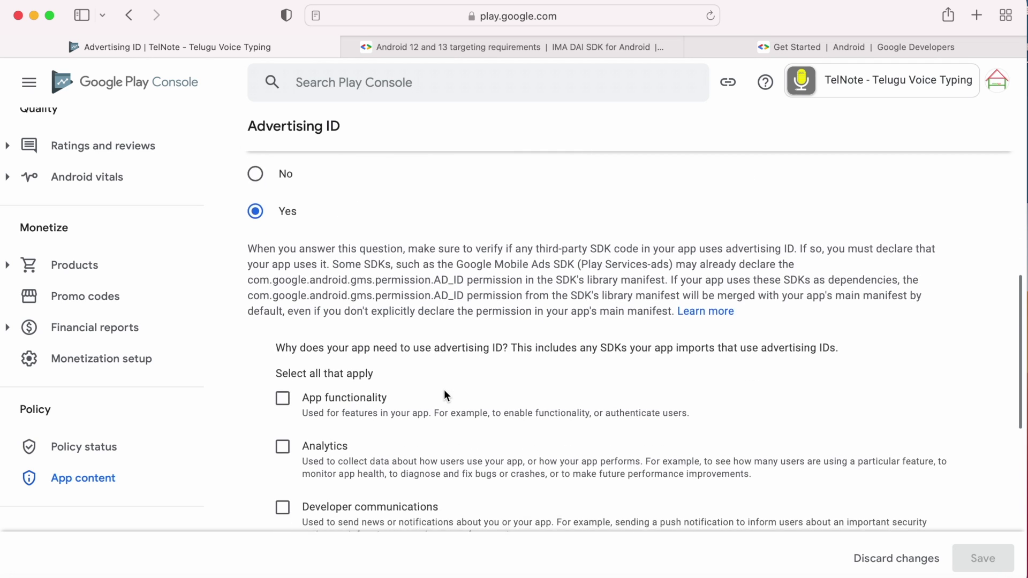
pyautogui.scroll(-3, 444, 393)
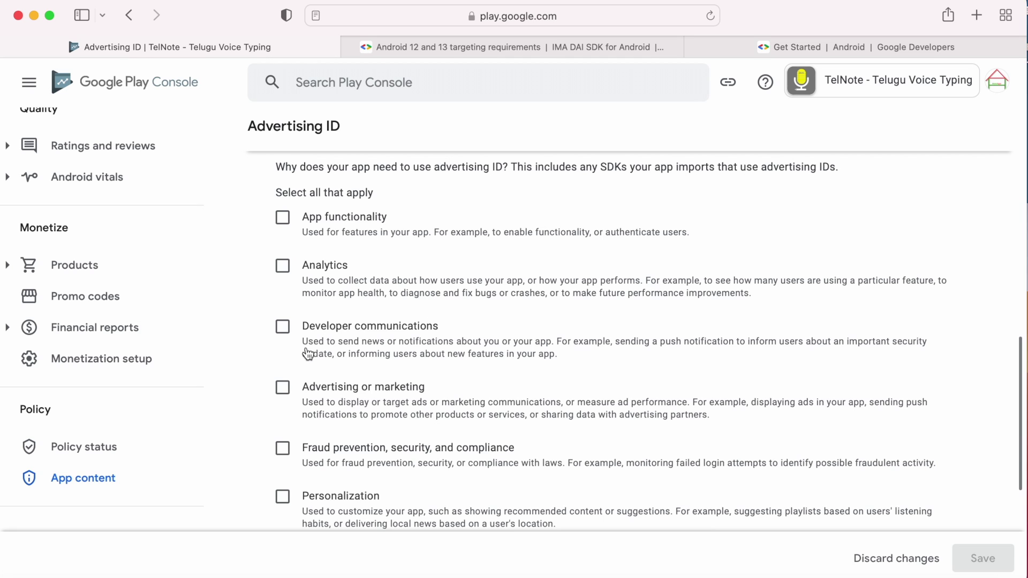
pyautogui.click(284, 389)
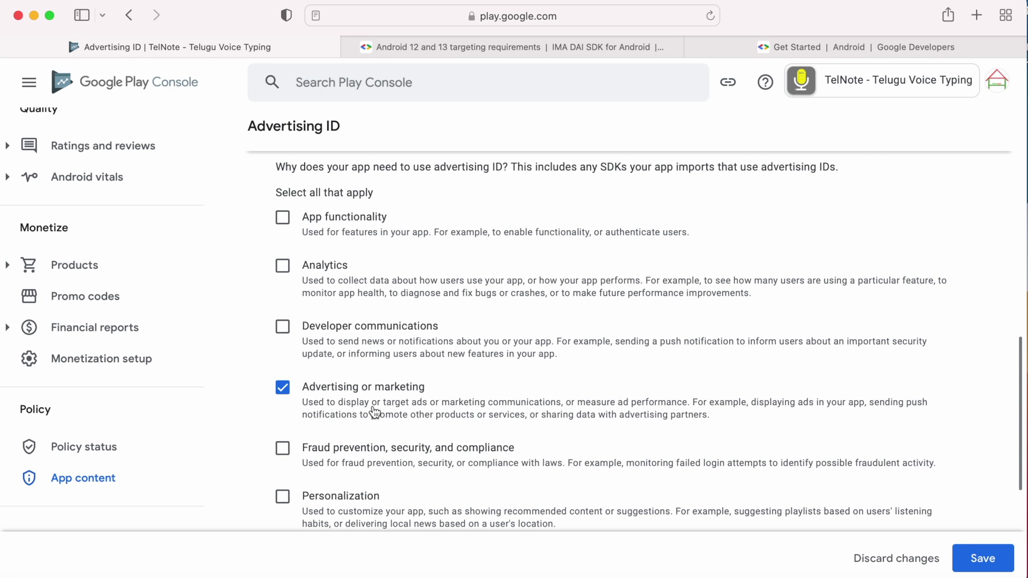
pyautogui.scroll(-2, 407, 348)
pyautogui.scroll(-2, 448, 271)
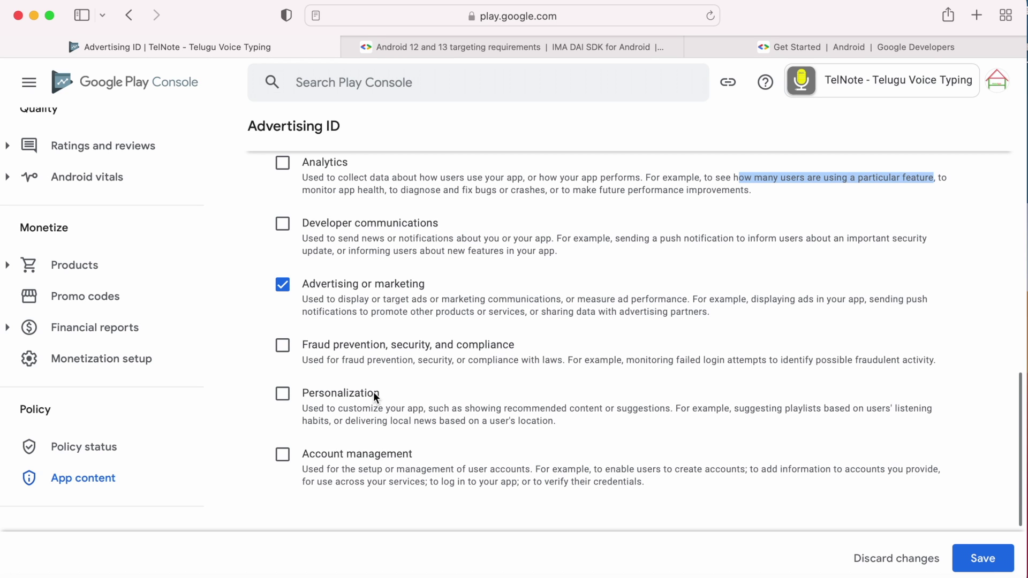
pyautogui.scroll(2, 402, 455)
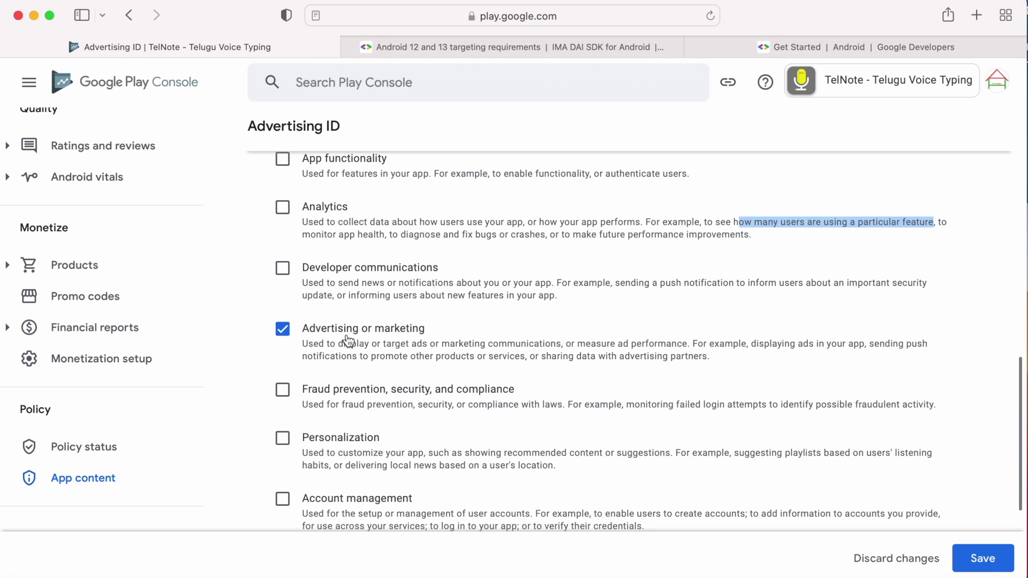
pyautogui.click(992, 564)
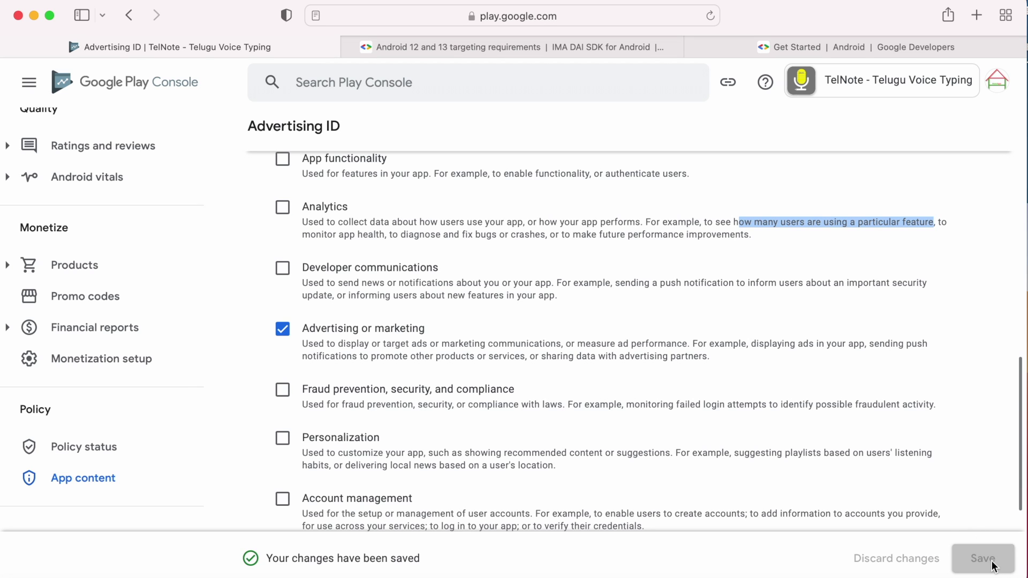
# Go back through App content to the All apps list and its Inbox notice.
pyautogui.scroll(10, 294, 190)
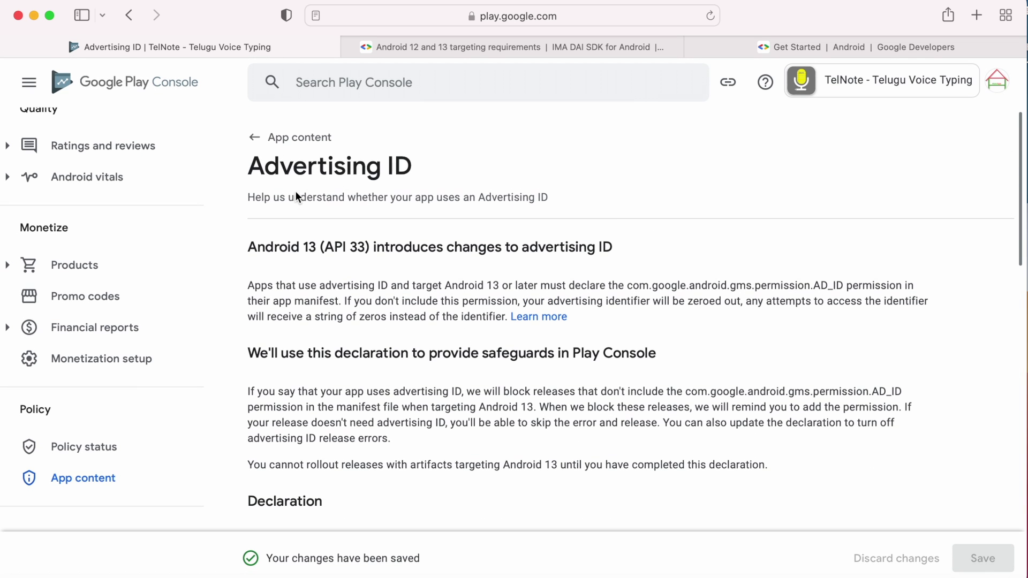
pyautogui.click(255, 138)
pyautogui.scroll(10, 111, 179)
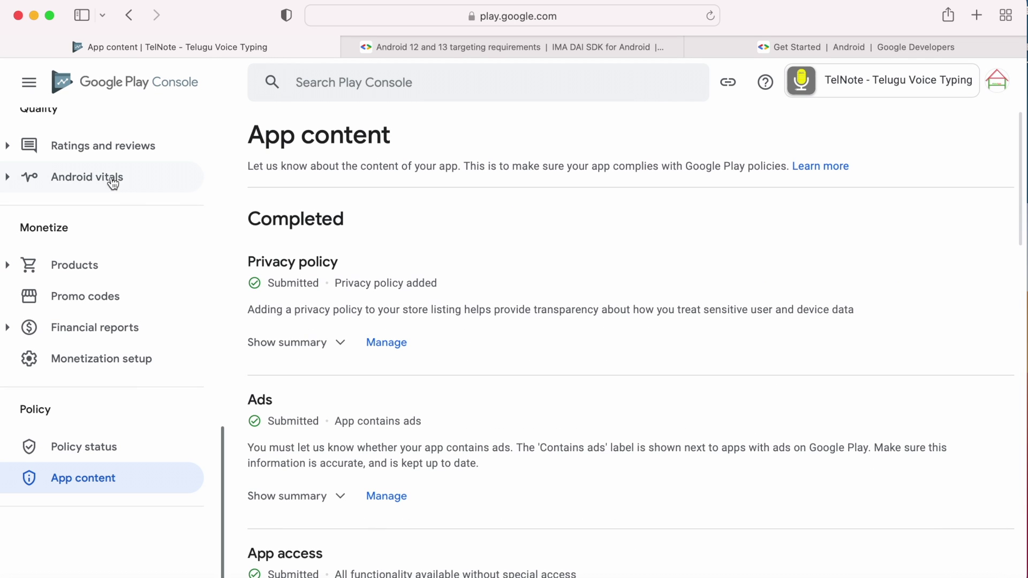
pyautogui.click(111, 125)
pyautogui.scroll(-5, 661, 390)
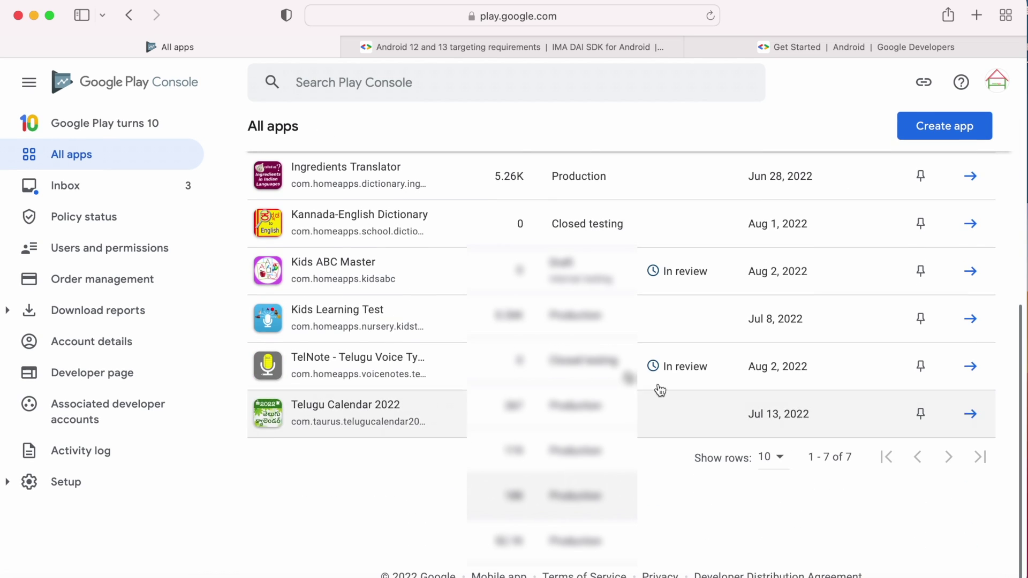
pyautogui.scroll(2, 562, 234)
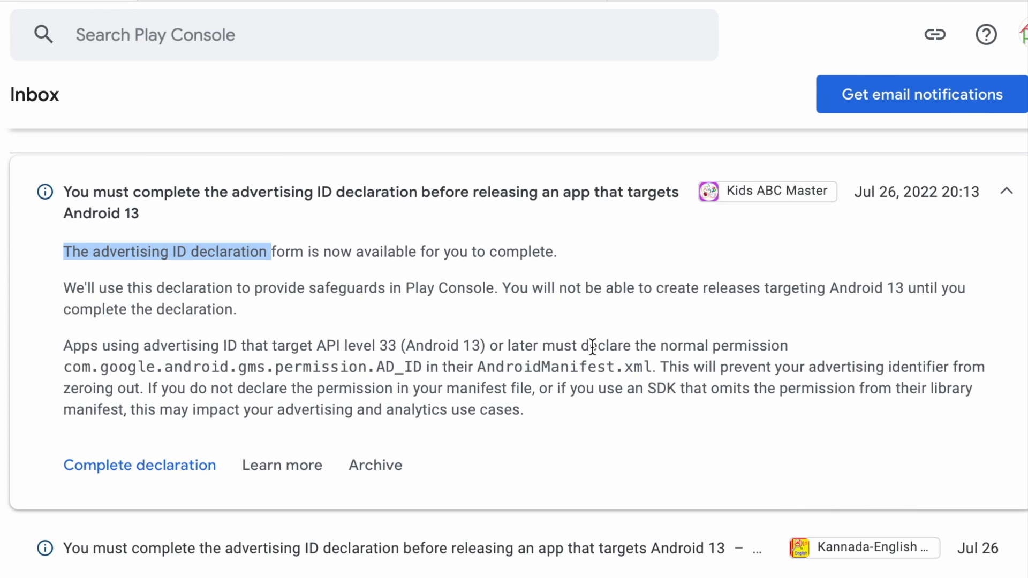
# Highlight the AD_ID manifest permission requirement, then select targetSdkVersion 31 in build.gradle.
pyautogui.moveTo(582, 346); pyautogui.dragTo(656, 364)
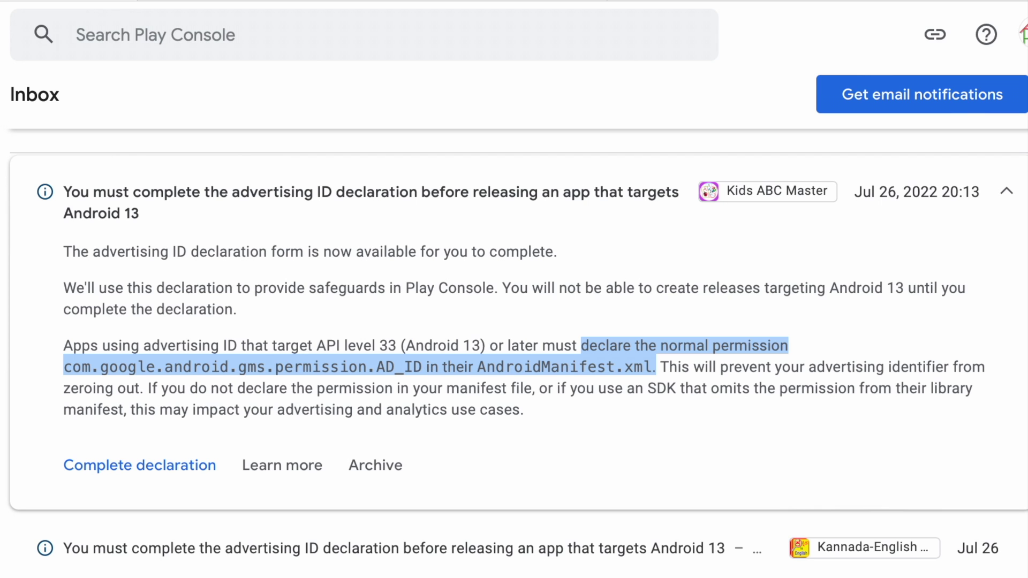
pyautogui.click(143, 250)
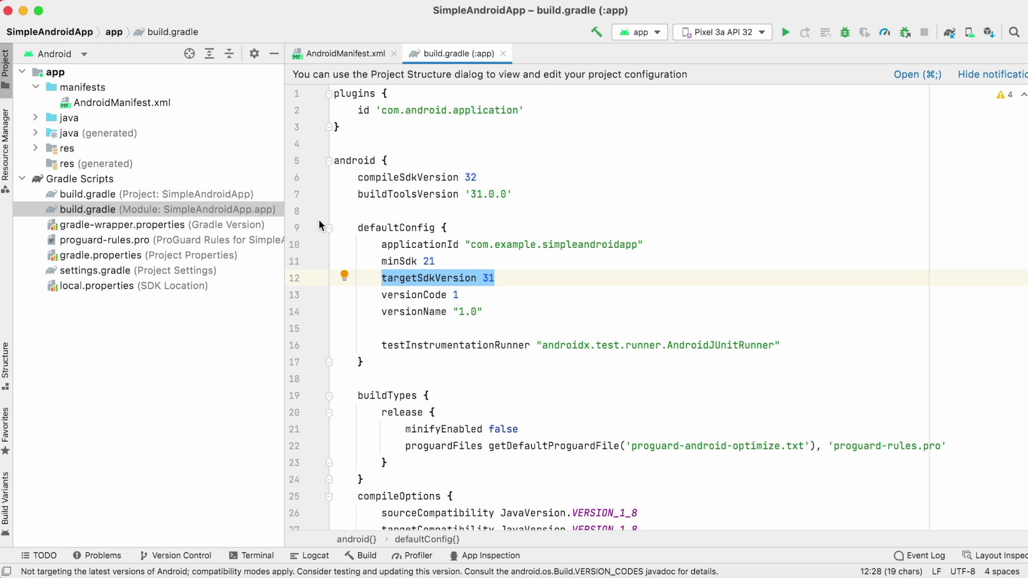
pyautogui.click(383, 286)
pyautogui.moveTo(383, 287); pyautogui.dragTo(496, 278)
pyautogui.click(501, 276)
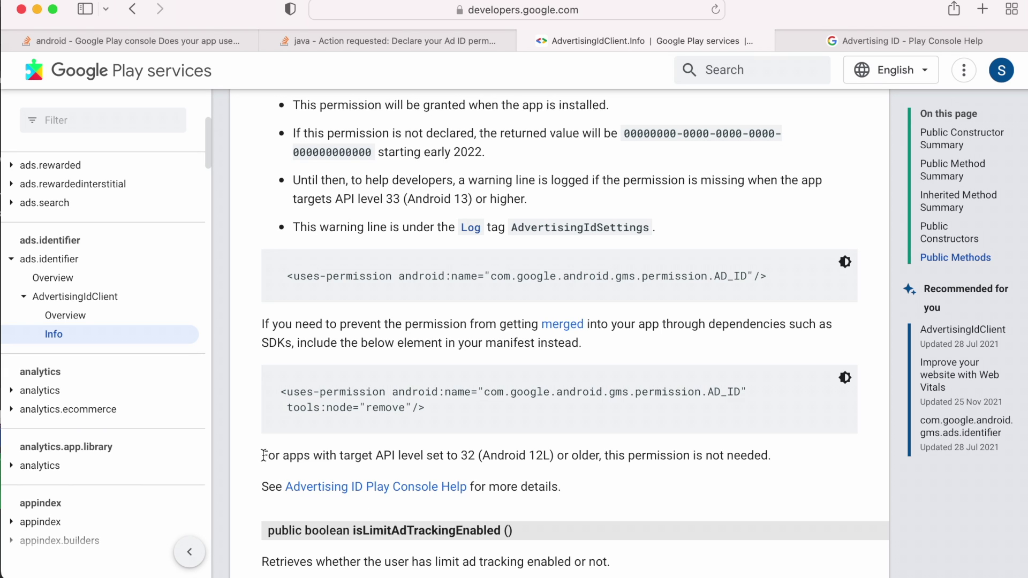
# Highlight the note that apps targeting API level 32 or older don't need AD_ID.
pyautogui.moveTo(263, 456); pyautogui.dragTo(813, 454)
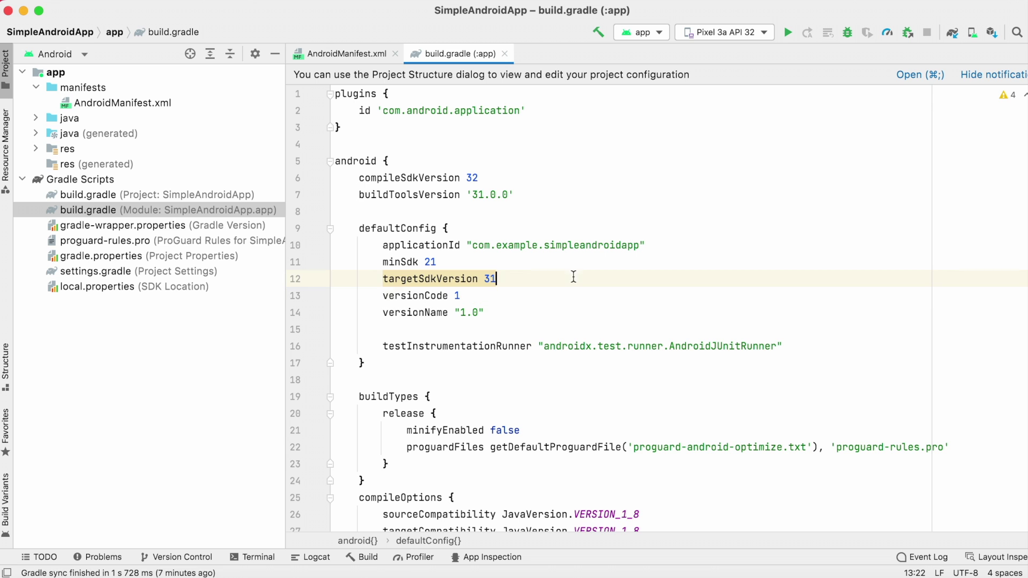
# Raise targetSdkVersion from 31 to 33 and compileSdkVersion from 32 to 33.
pyautogui.press('BackSpace')
pyautogui.write('3')
pyautogui.click(570, 309)
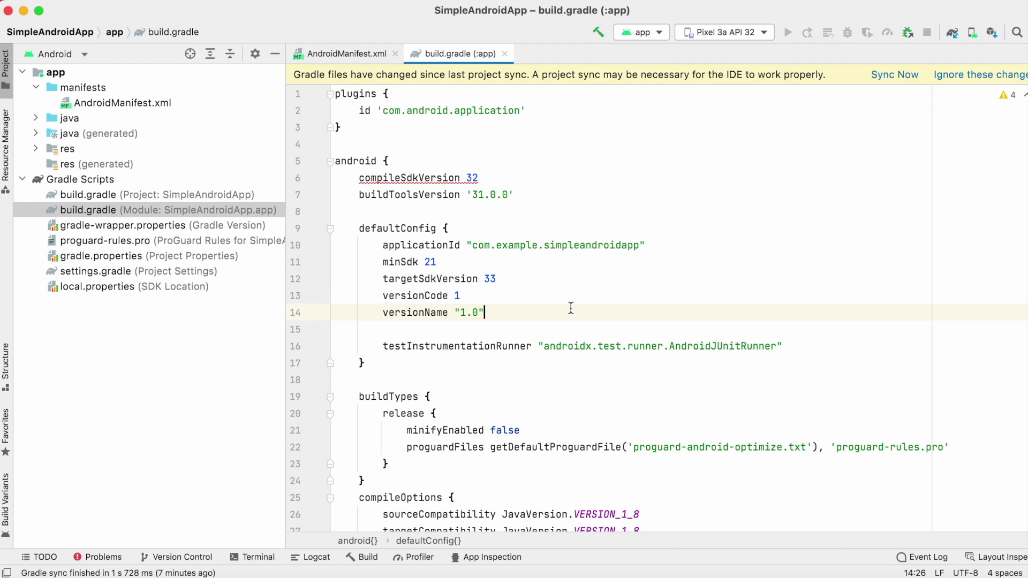
pyautogui.click(485, 181)
pyautogui.press('BackSpace')
pyautogui.write('3')
pyautogui.click(502, 295)
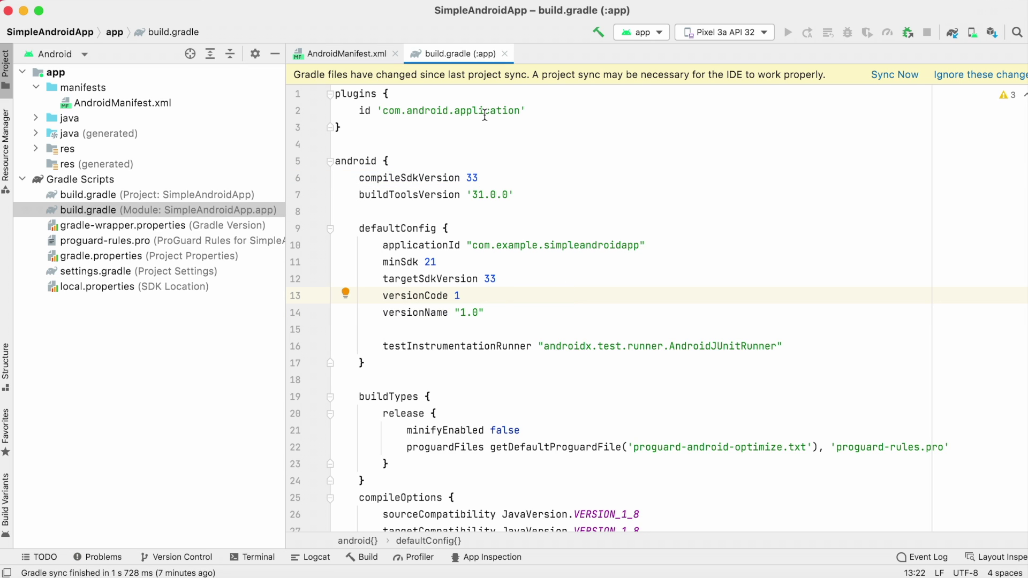
# Add a uses-permission tag for com.google.android.gms.permission.AD_ID on line 6 of AndroidManifest.xml.
pyautogui.click(333, 52)
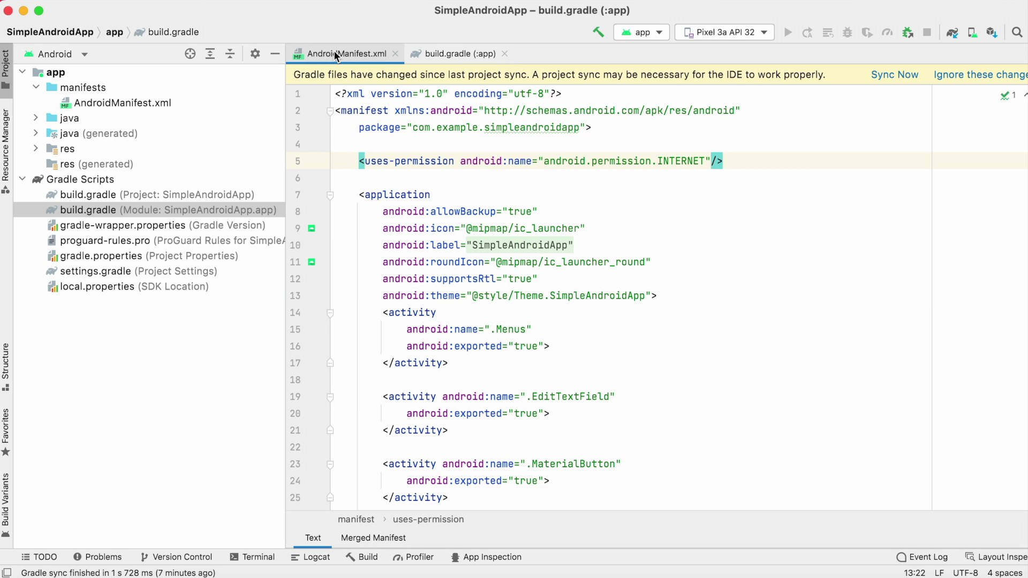
pyautogui.press('Return')
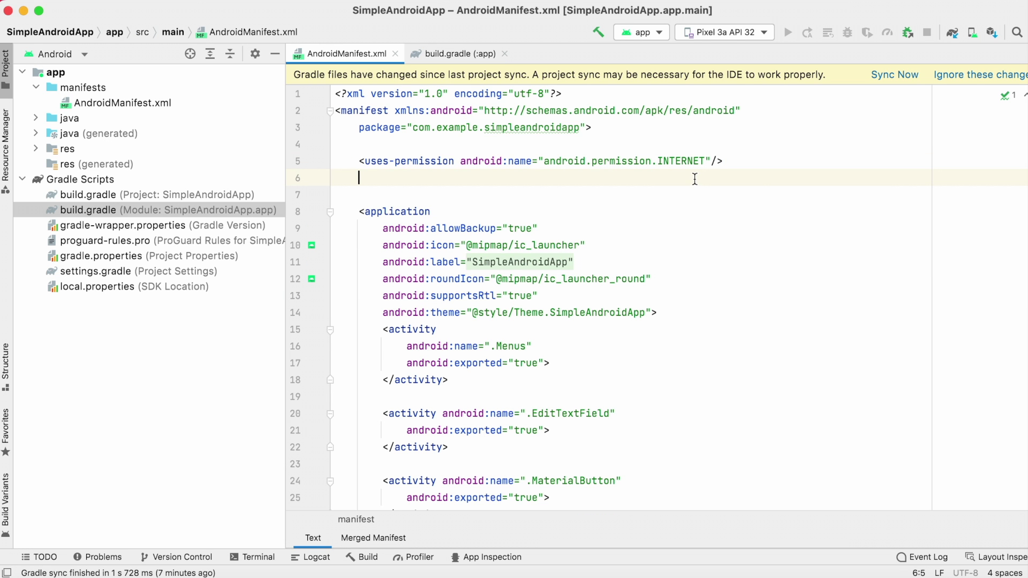
pyautogui.write('<uses')
pyautogui.press('Return')
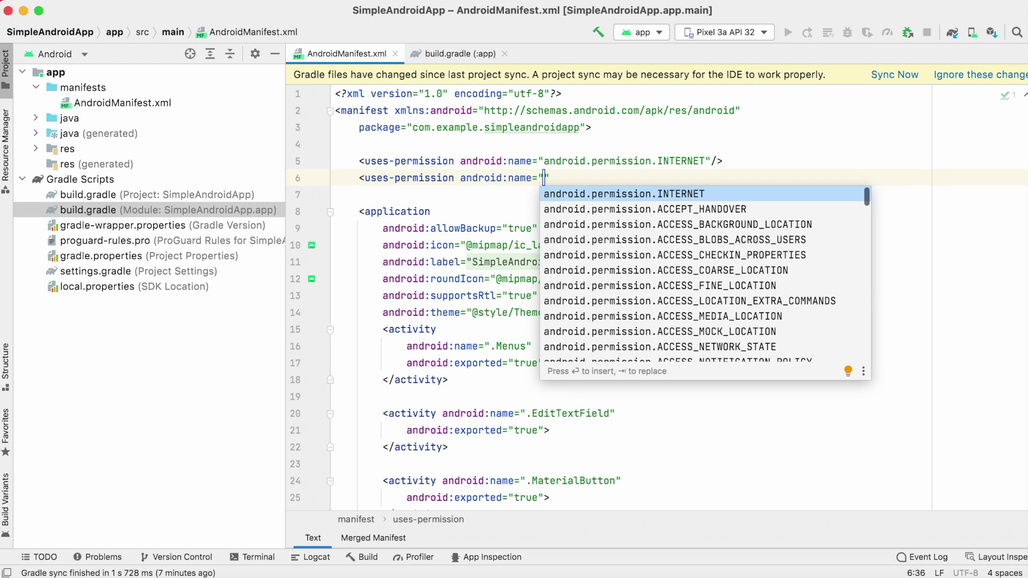
pyautogui.write('com.google.android.gms.permission.AD_ID')
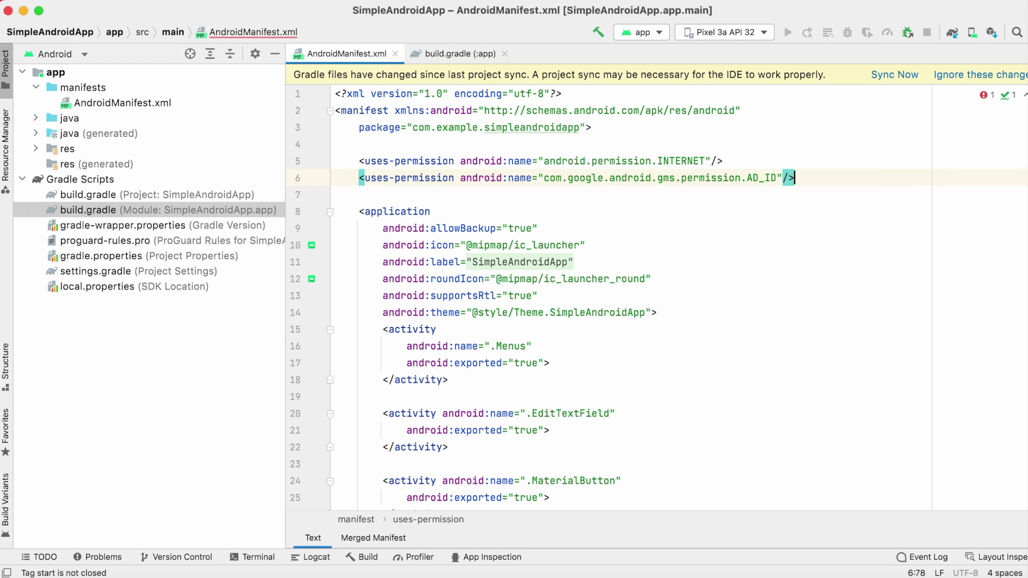
pyautogui.write('/')
pyautogui.click(544, 178)
pyautogui.moveTo(544, 178); pyautogui.dragTo(779, 178)
pyautogui.click(448, 56)
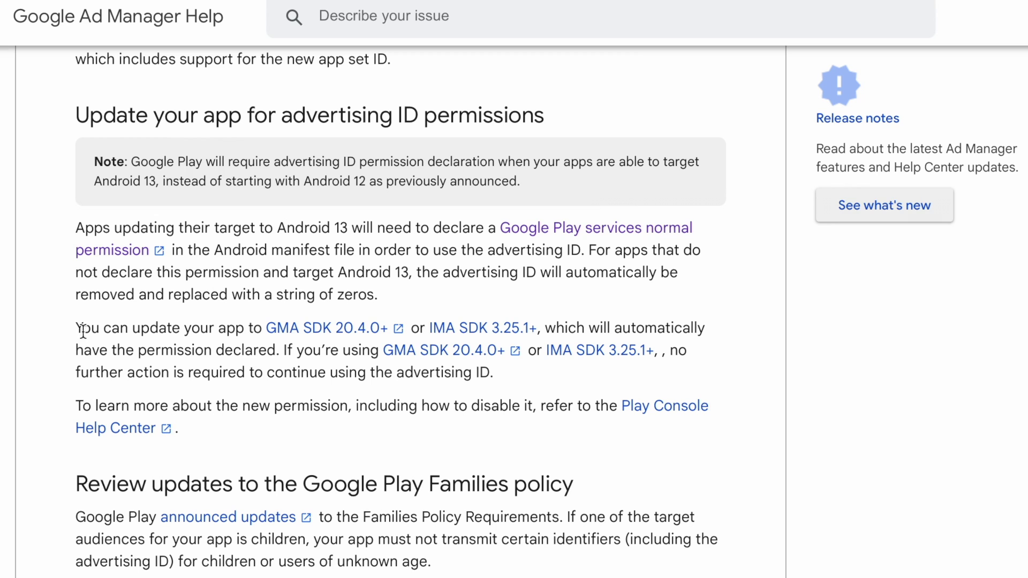
pyautogui.moveTo(78, 326); pyautogui.dragTo(279, 353)
pyautogui.click(242, 325)
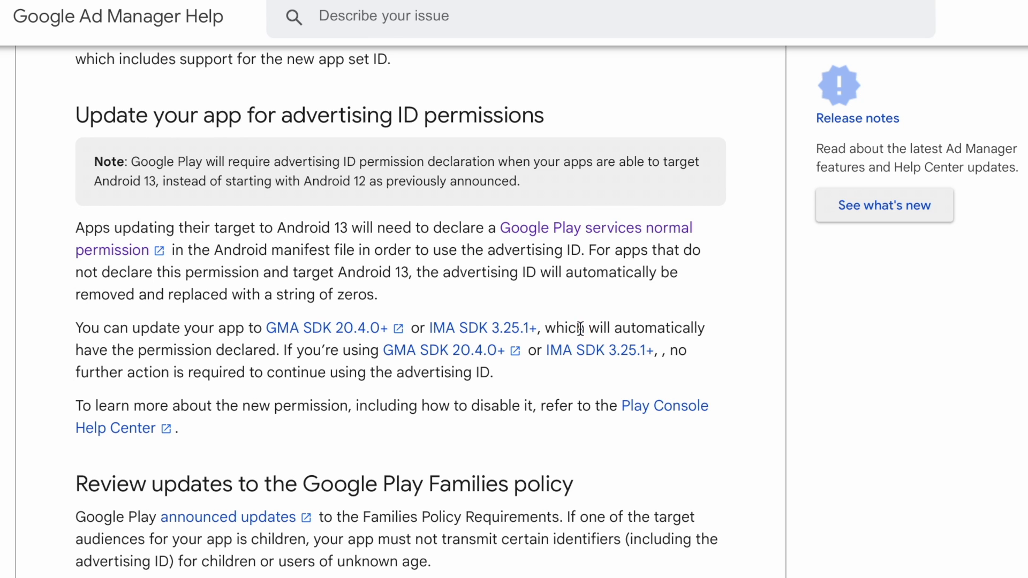
pyautogui.moveTo(588, 328); pyautogui.dragTo(275, 351)
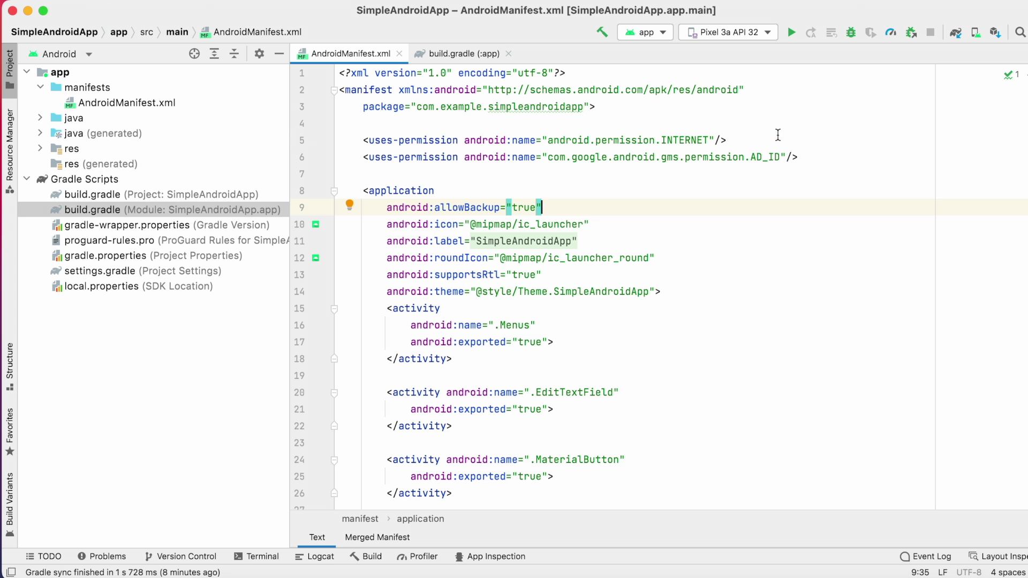
# Delete the AD_ID manifest line, confirm play-services-ads 21.1.0, and run Make Project.
pyautogui.moveTo(777, 135); pyautogui.dragTo(803, 156)
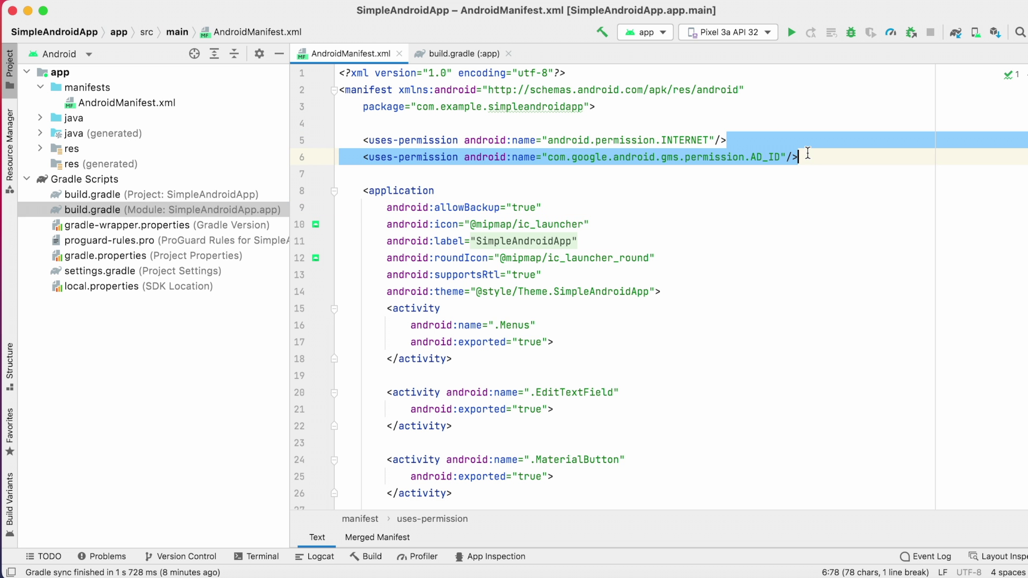
pyautogui.press('BackSpace')
pyautogui.click(464, 53)
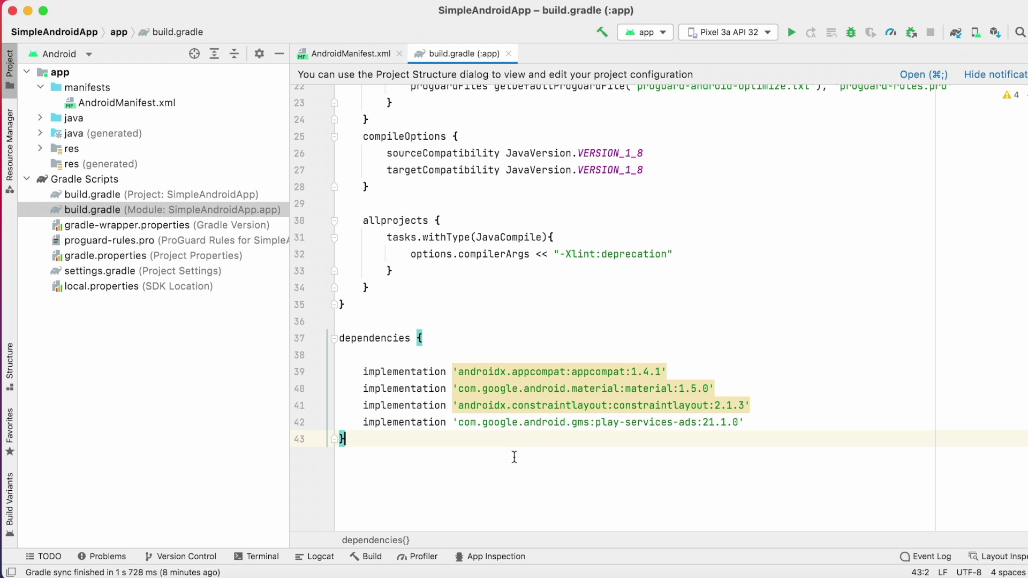
pyautogui.moveTo(678, 422); pyautogui.dragTo(739, 422)
pyautogui.click(729, 443)
pyautogui.click(780, 423)
pyautogui.click(602, 32)
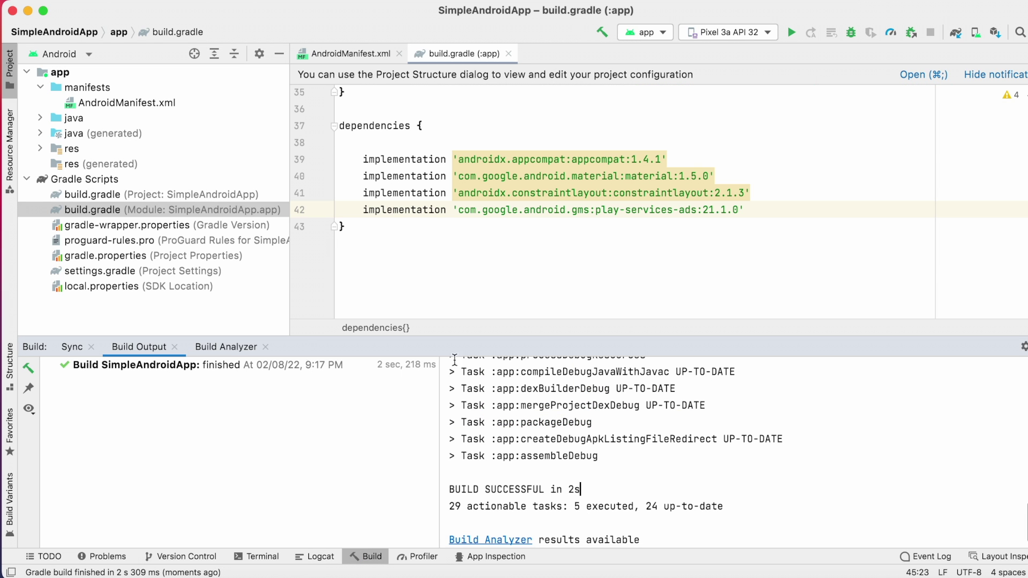
pyautogui.hotkey('shift', 'Escape')
# Switch to Project view and open app/build/intermediates/merged_manifest/debug/AndroidManifest.xml.
pyautogui.click(59, 53)
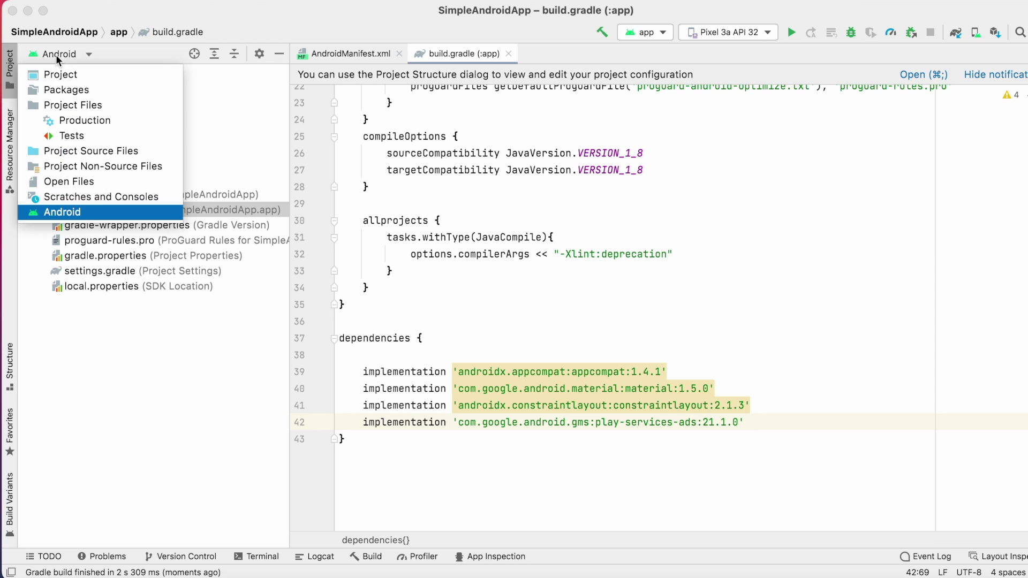
pyautogui.click(61, 74)
pyautogui.click(38, 116)
pyautogui.click(52, 132)
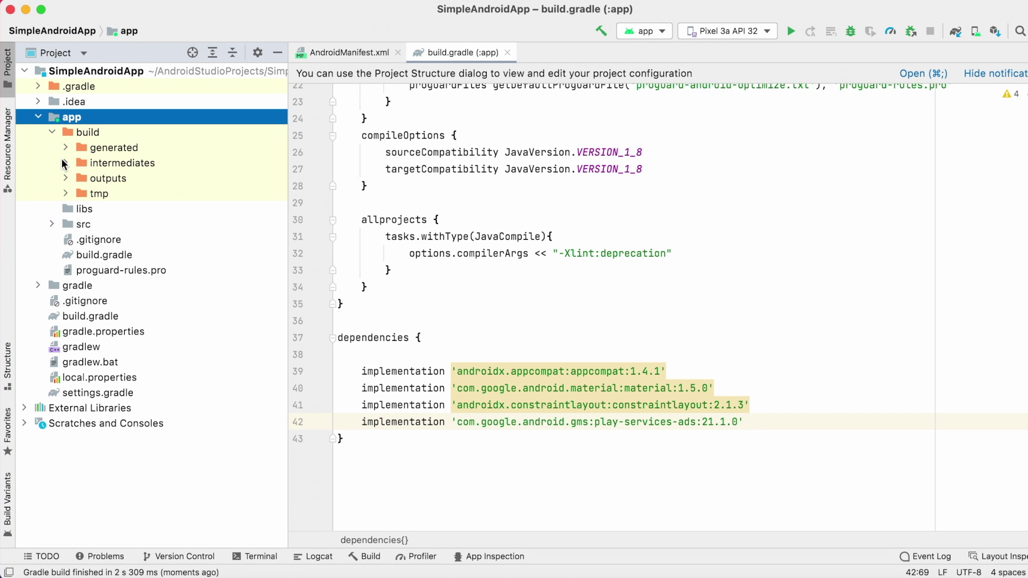
pyautogui.click(65, 163)
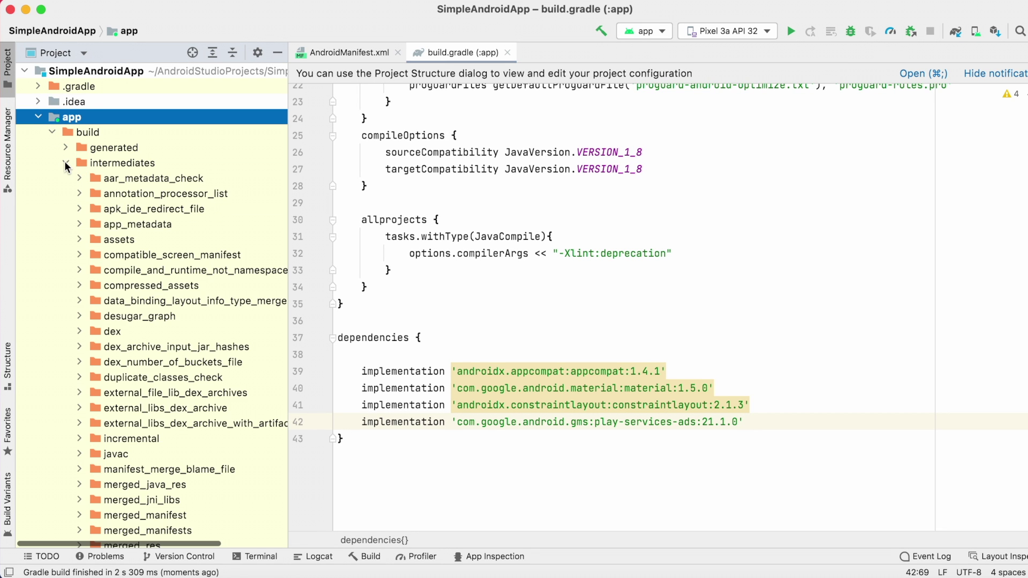
pyautogui.scroll(-10, 145, 365)
pyautogui.click(79, 186)
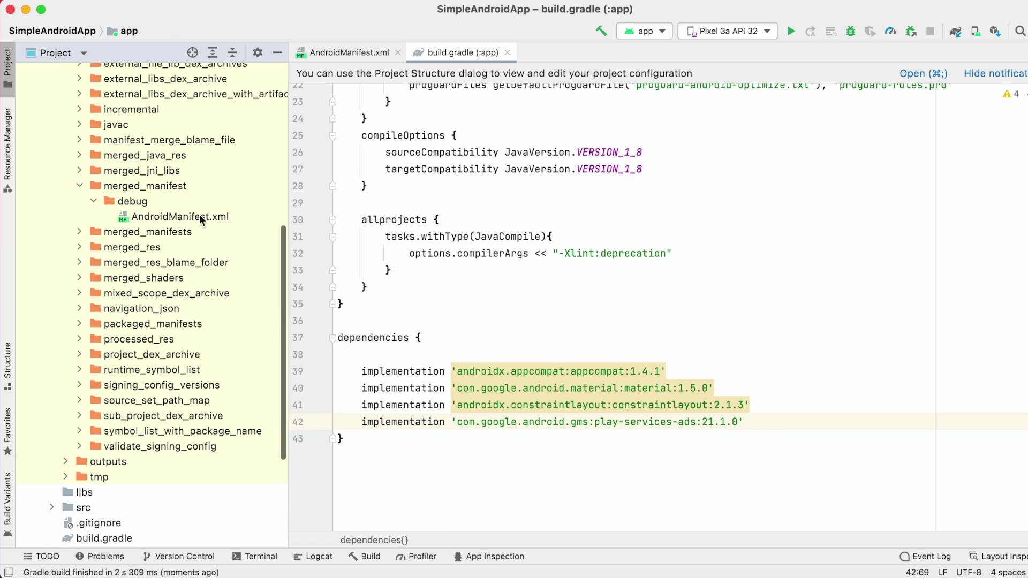
pyautogui.doubleClick(230, 216)
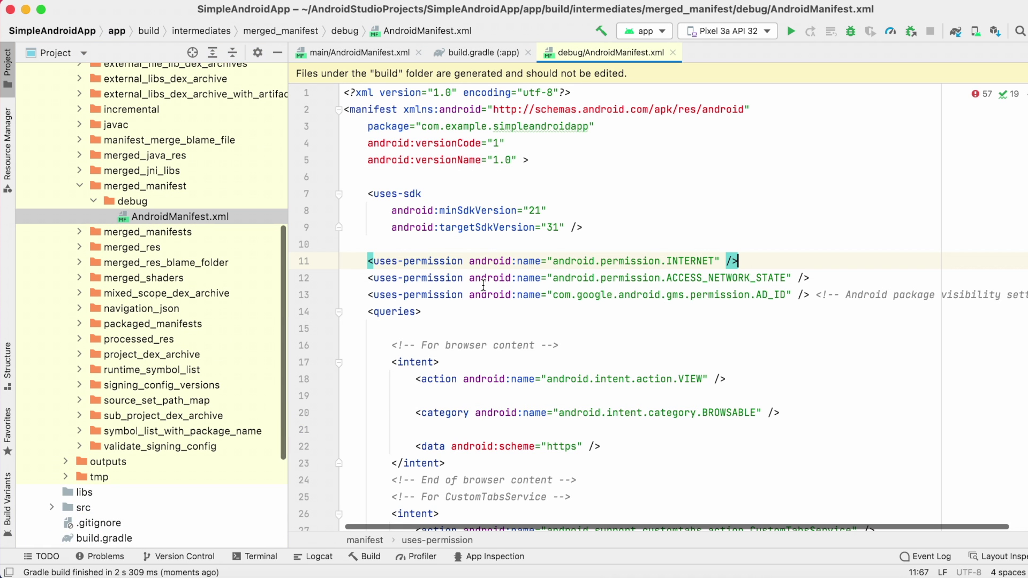
# Compare the merged permissions with the source manifest and select the merged AD_ID entry on line 13.
pyautogui.click(652, 313)
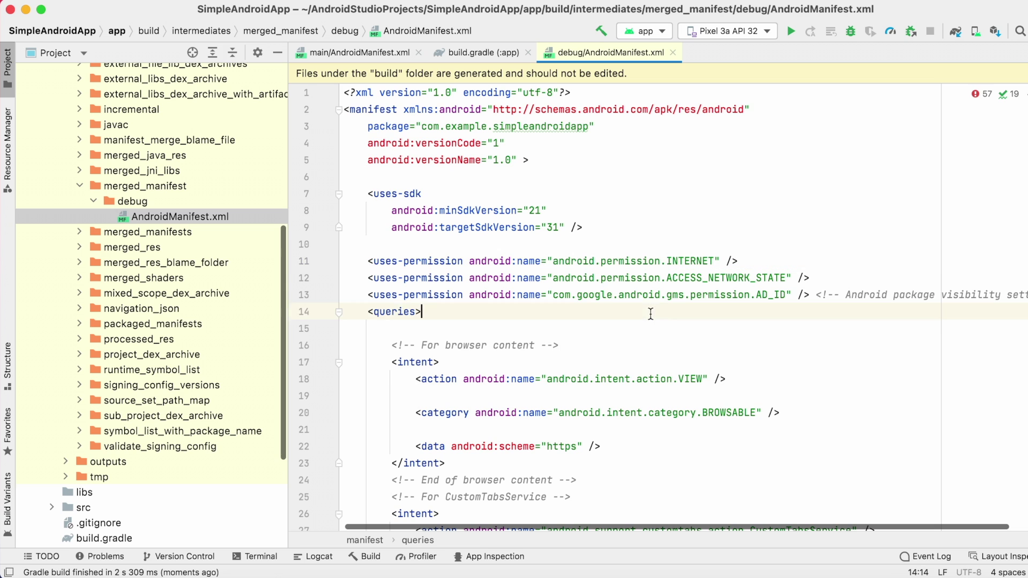
pyautogui.doubleClick(690, 260)
pyautogui.press('super+b')
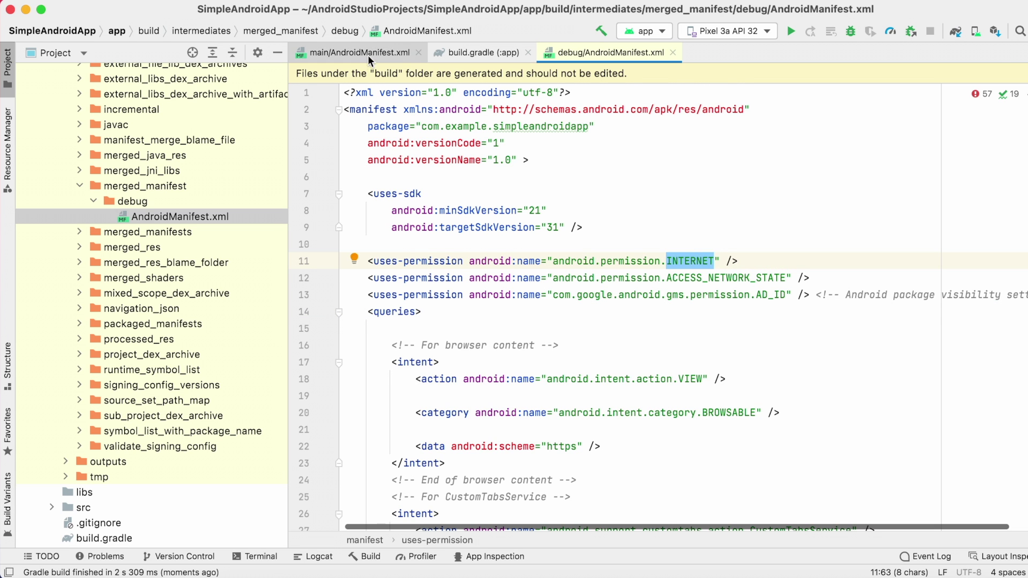
pyautogui.moveTo(739, 140); pyautogui.dragTo(605, 143)
pyautogui.click(580, 60)
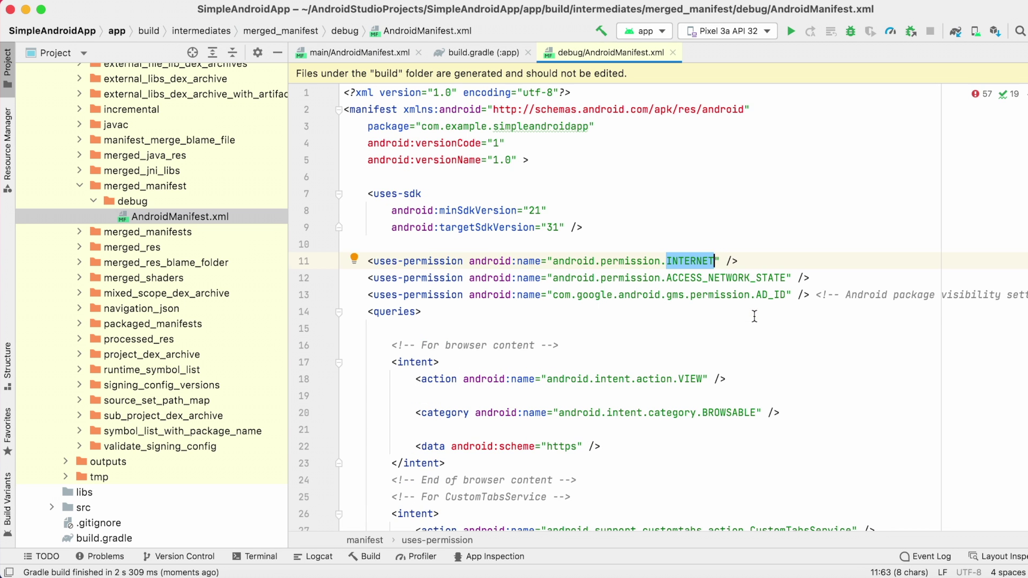
pyautogui.doubleClick(555, 296)
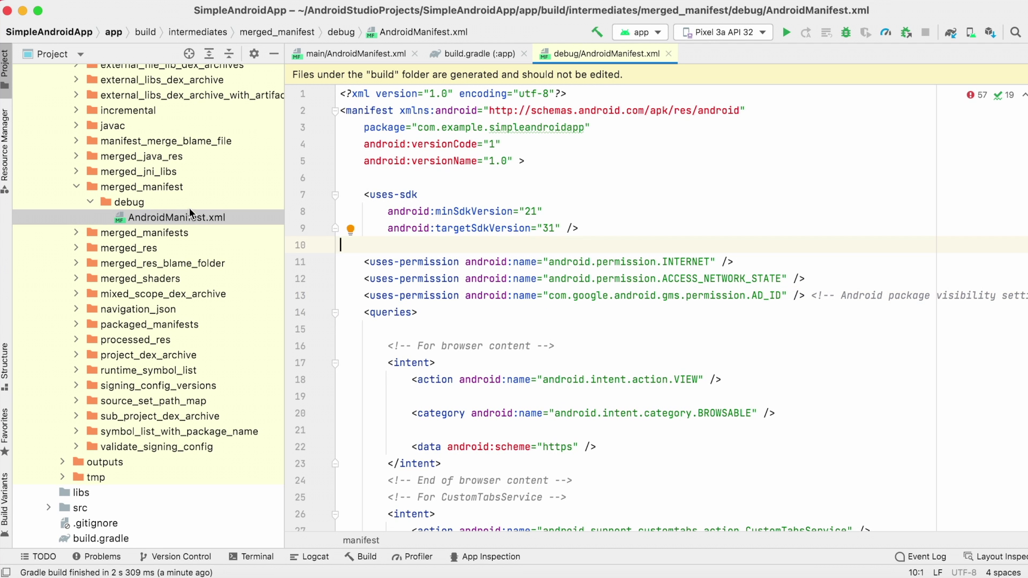
pyautogui.click(76, 140)
# Open manifest-merger-blame-debug-report.txt and search uses-permission to trace AD_ID to play-services-ads-lite 21.1.0.
pyautogui.doubleClick(203, 171)
pyautogui.moveTo(382, 258); pyautogui.dragTo(471, 259)
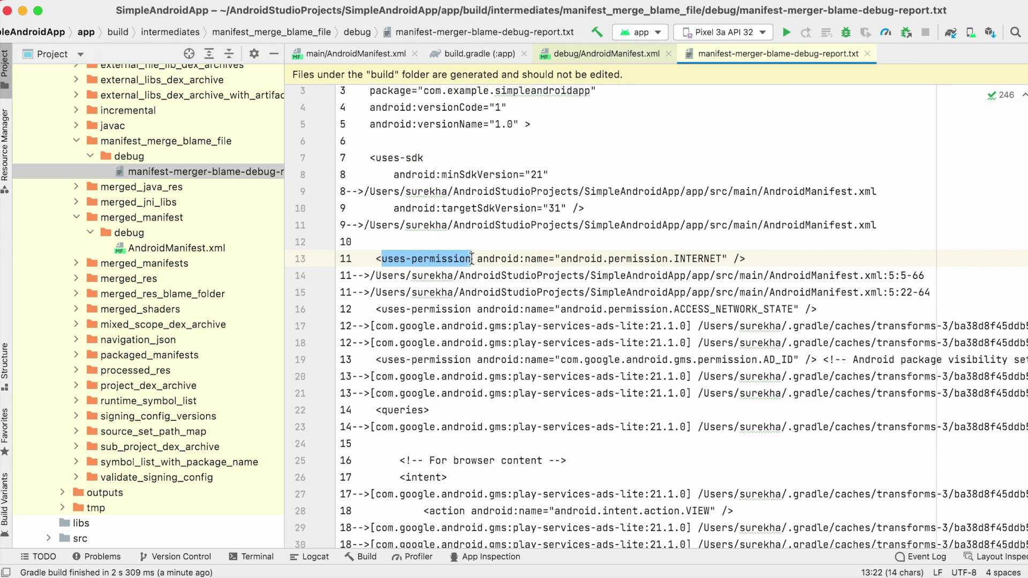
pyautogui.press('cmd+f')
pyautogui.moveTo(477, 359); pyautogui.dragTo(793, 359)
pyautogui.scroll(-2, 738, 425)
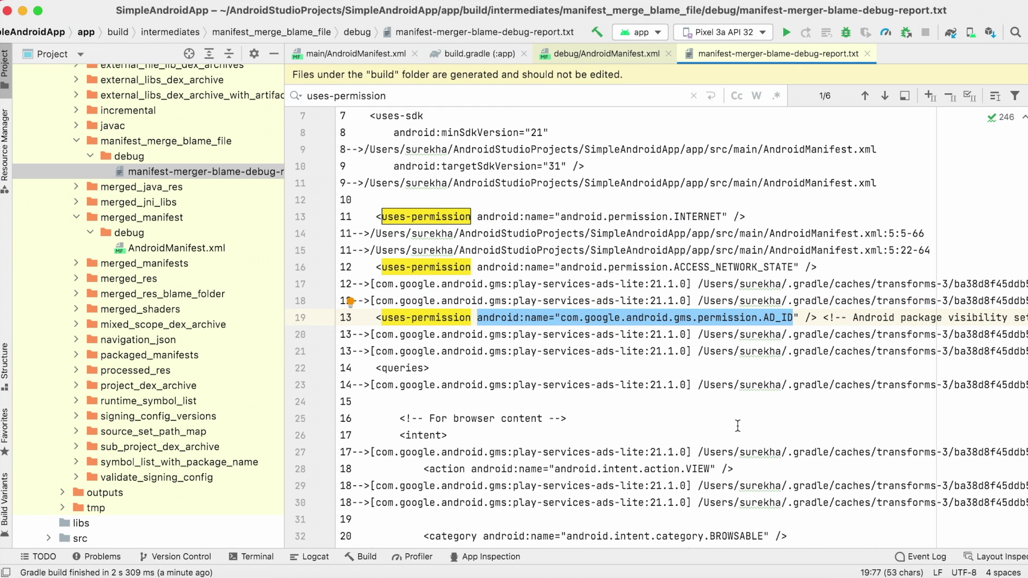
pyautogui.click(512, 335)
pyautogui.click(668, 351)
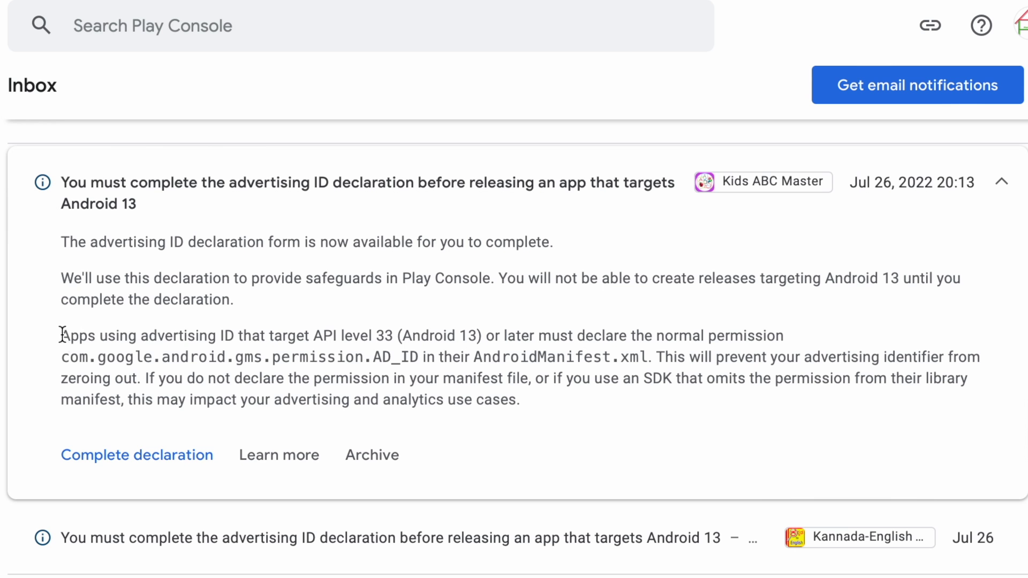
pyautogui.moveTo(64, 345); pyautogui.dragTo(654, 355)
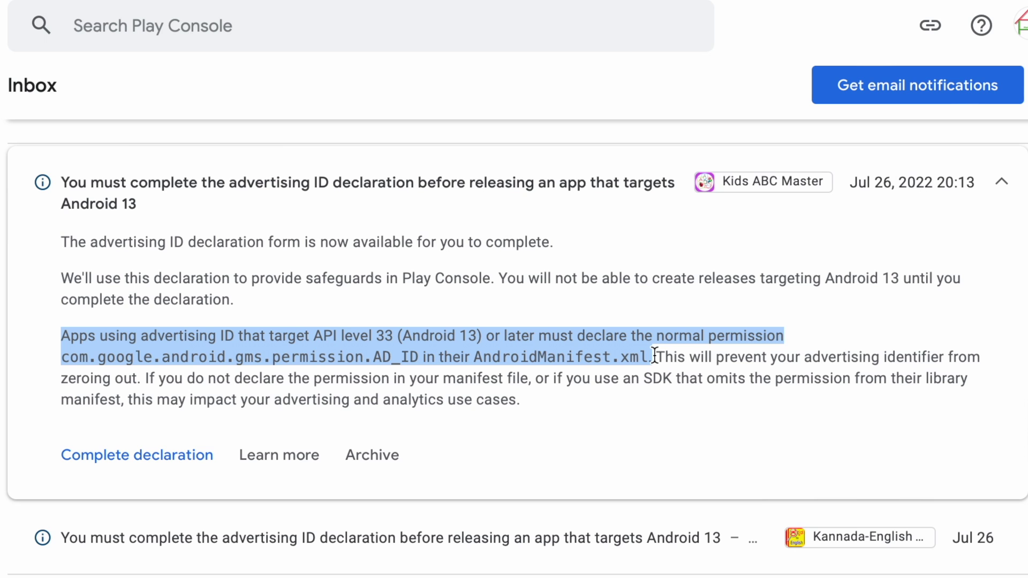
pyautogui.click(655, 459)
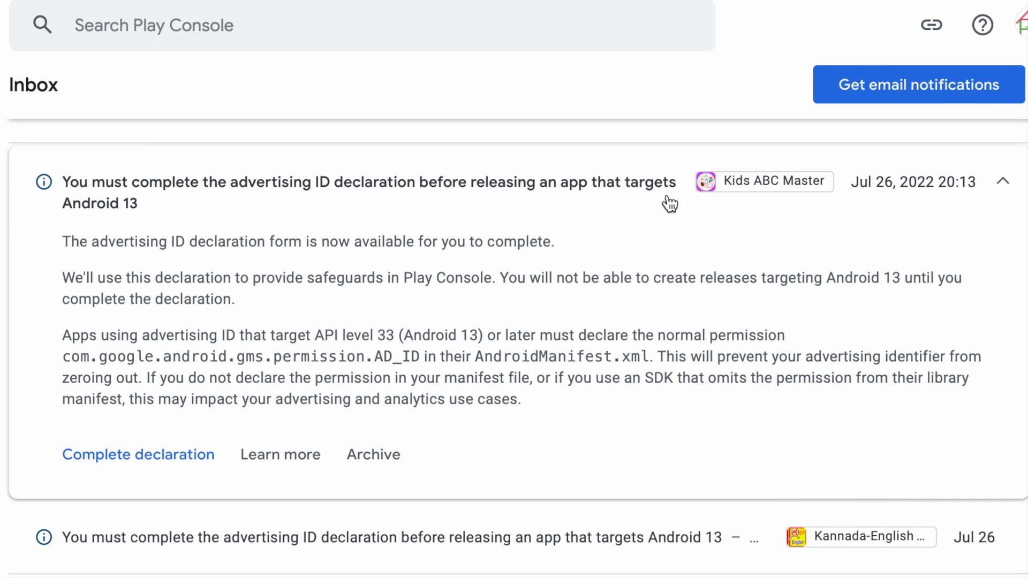
pyautogui.moveTo(63, 241); pyautogui.dragTo(555, 246)
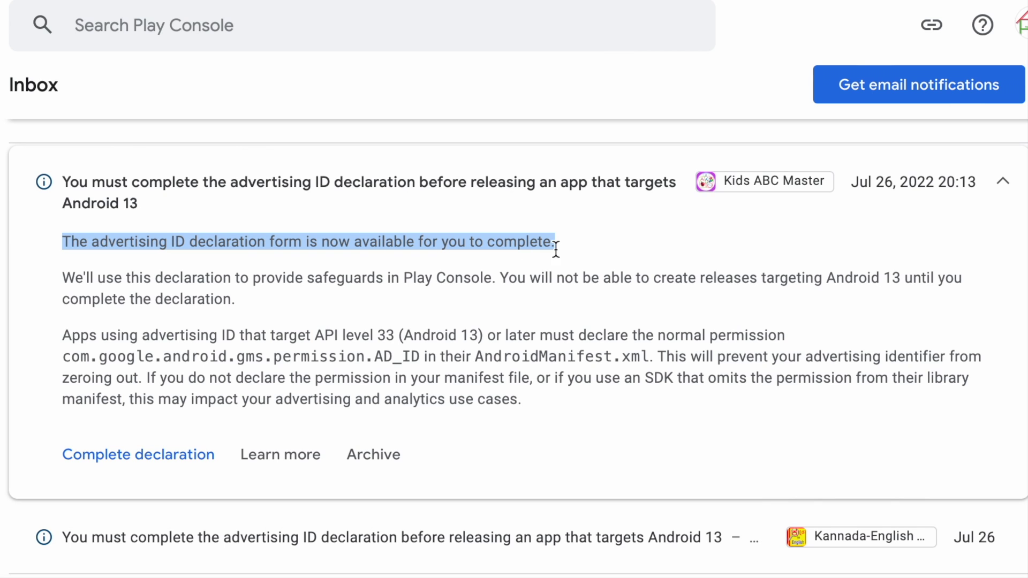
pyautogui.click(274, 324)
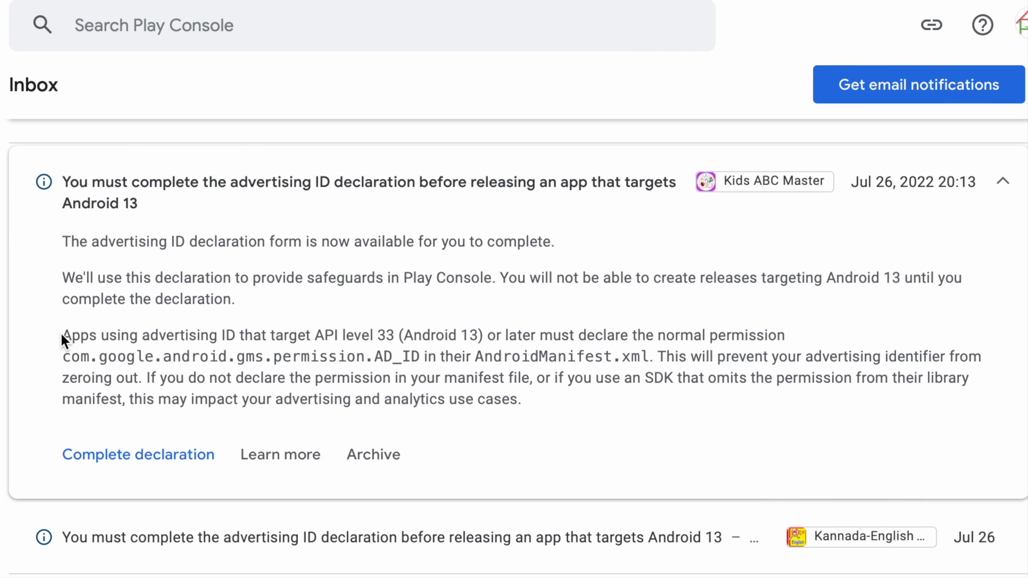
pyautogui.moveTo(60, 339); pyautogui.dragTo(368, 355)
pyautogui.tripleClick(568, 264)
pyautogui.moveTo(63, 335); pyautogui.dragTo(656, 356)
pyautogui.click(142, 248)
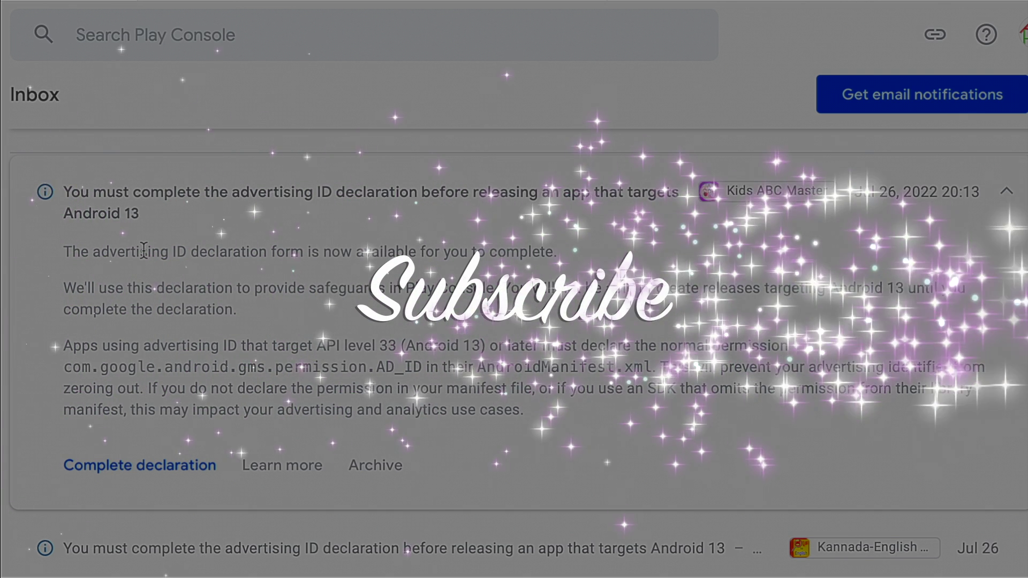